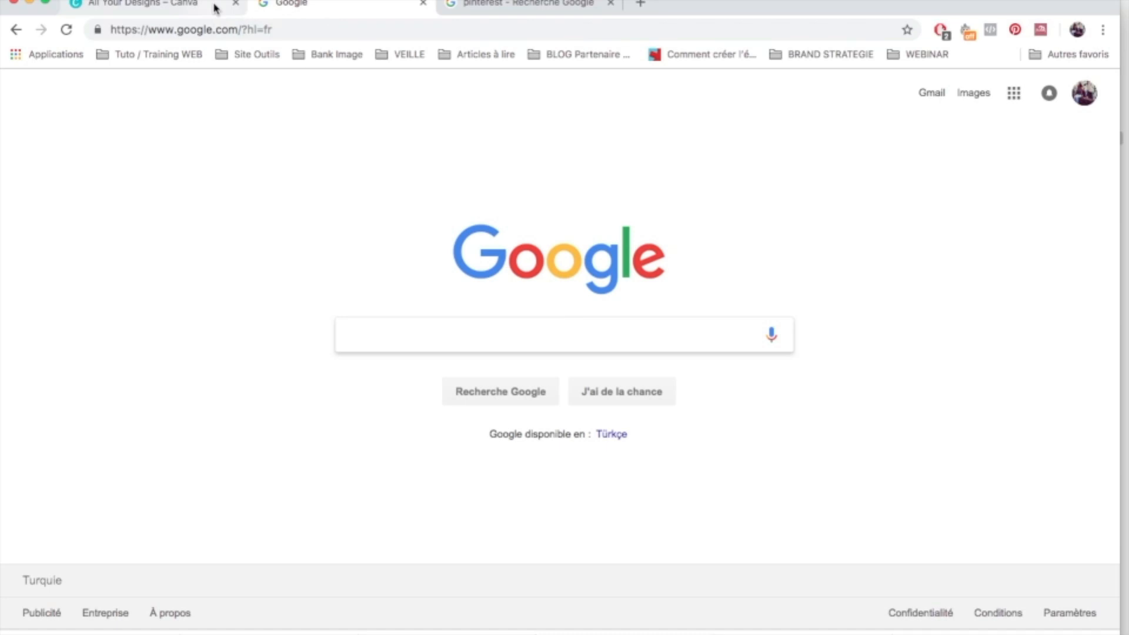
Search Google for "jungle" and show the image results.
type("jungle")
key("Escape")
key("Return")
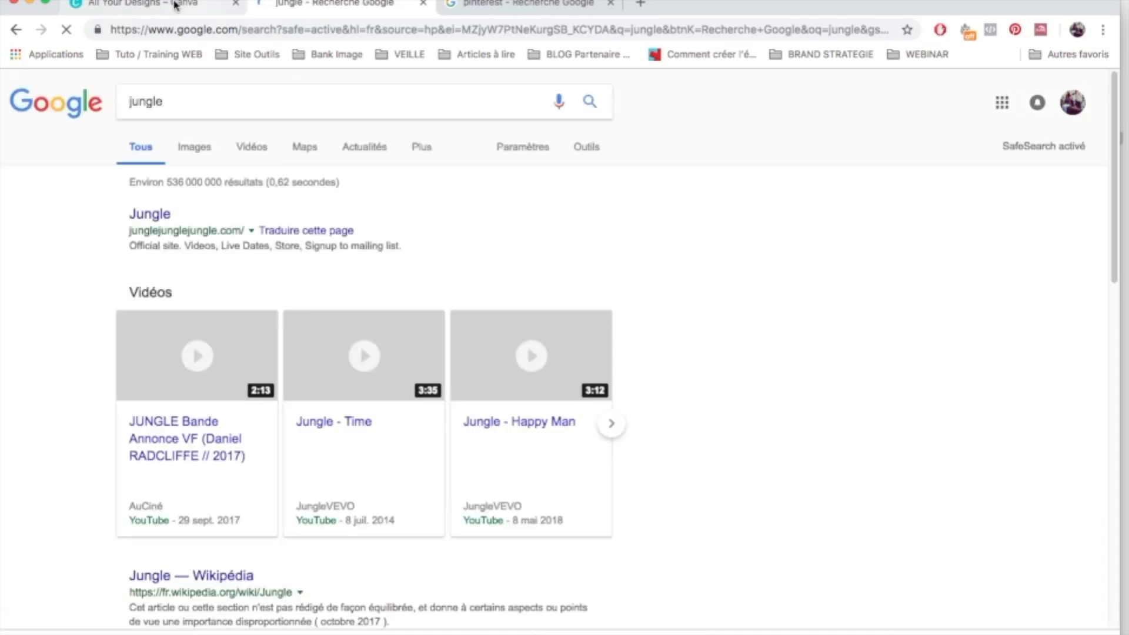
left_click(195, 148)
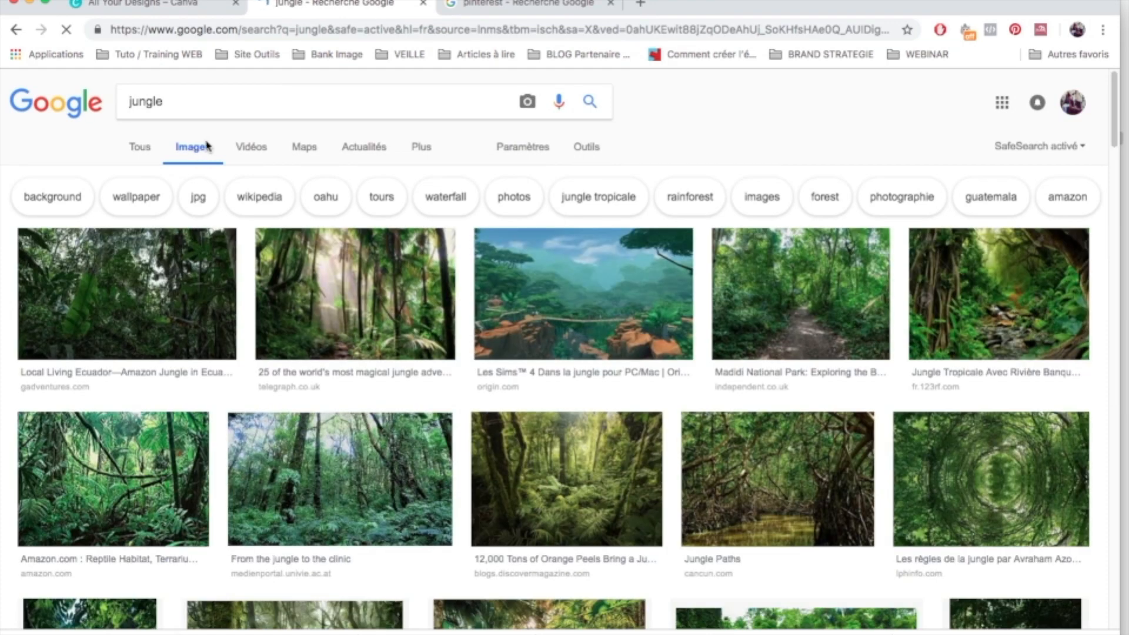
Save the tropical jungle river image from 123RF as a JPEG in the MOODBOARD folder on the desktop.
scroll(532, 488, "down", 3)
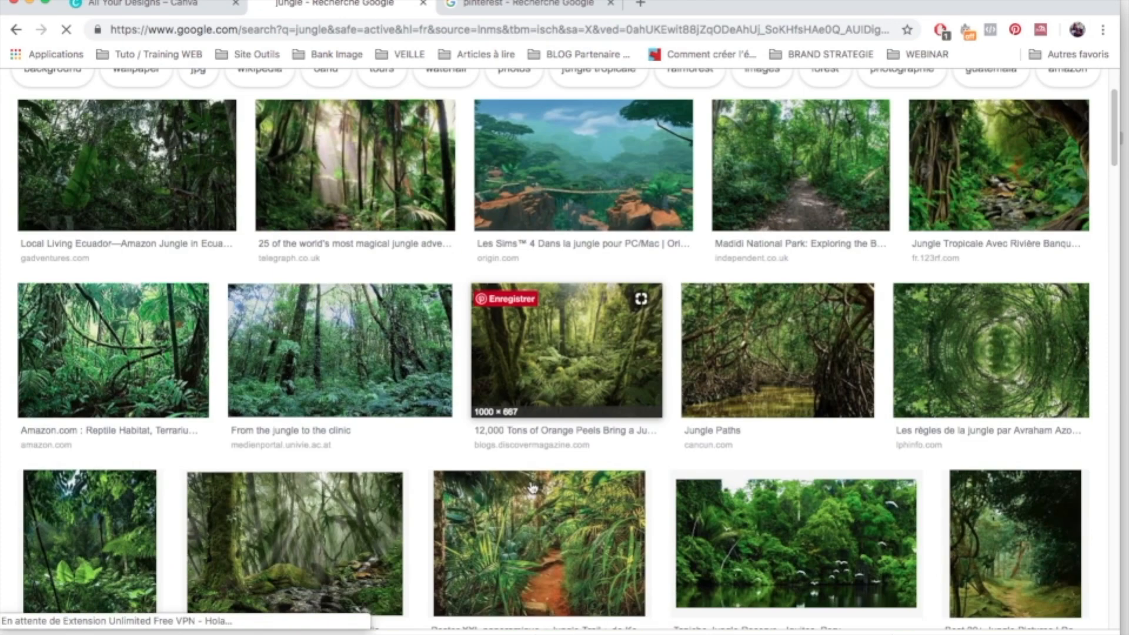
left_click(962, 180)
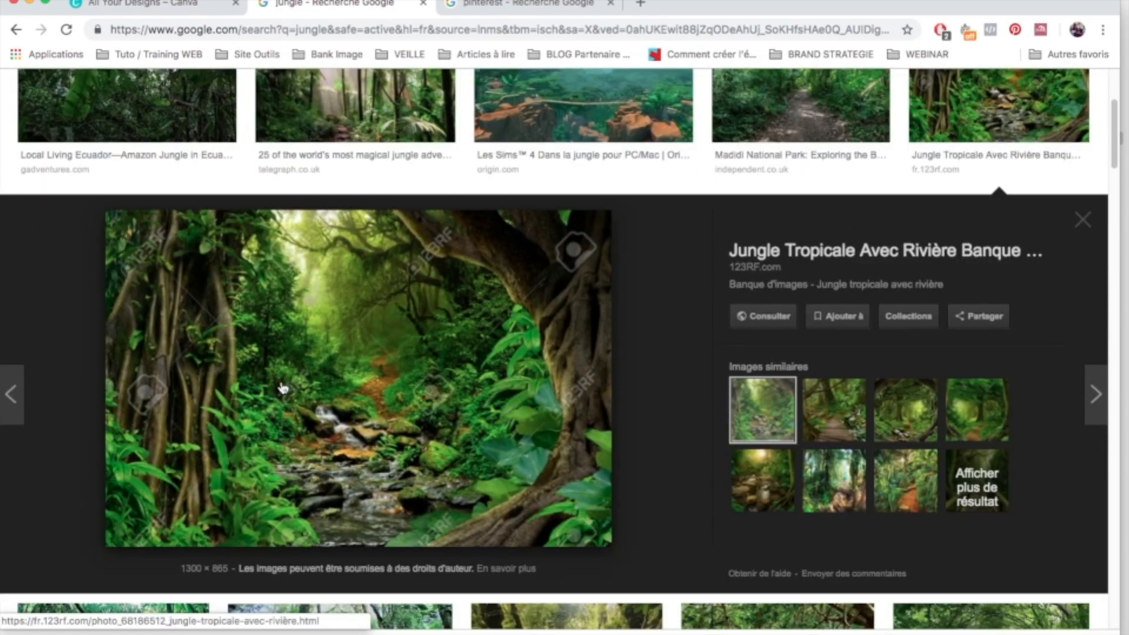
right_click(280, 381)
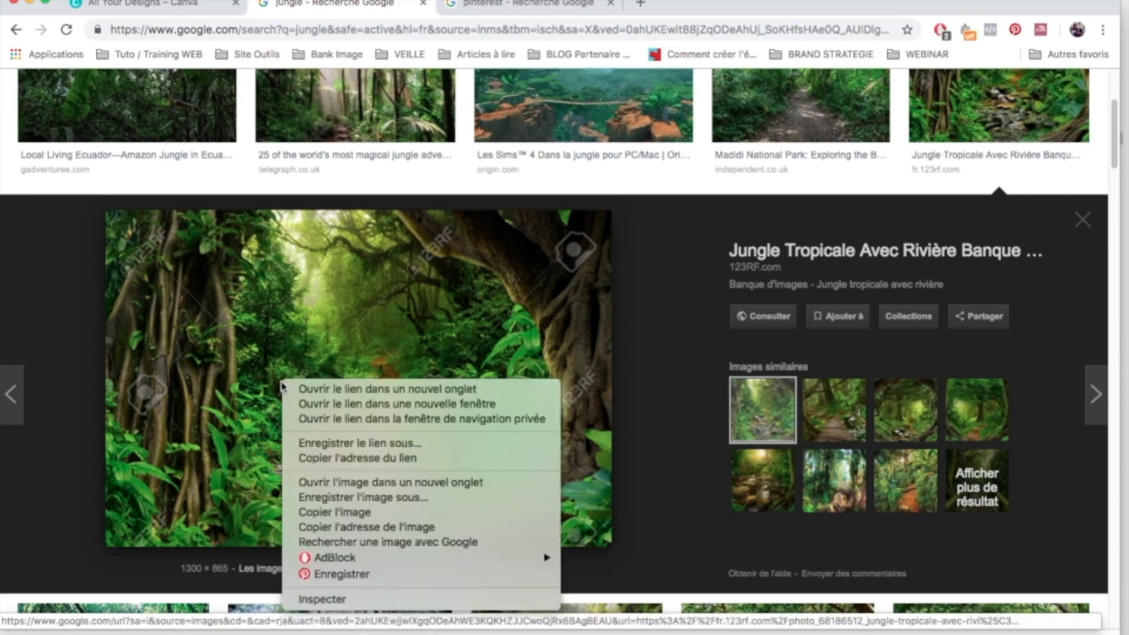
left_click(351, 501)
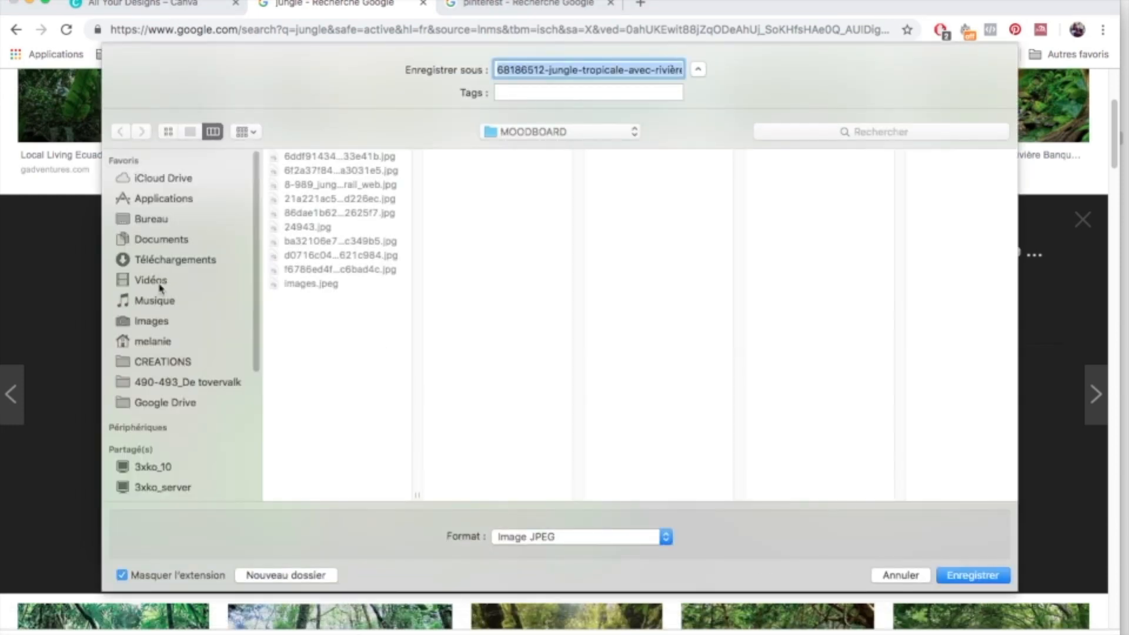
left_click(154, 226)
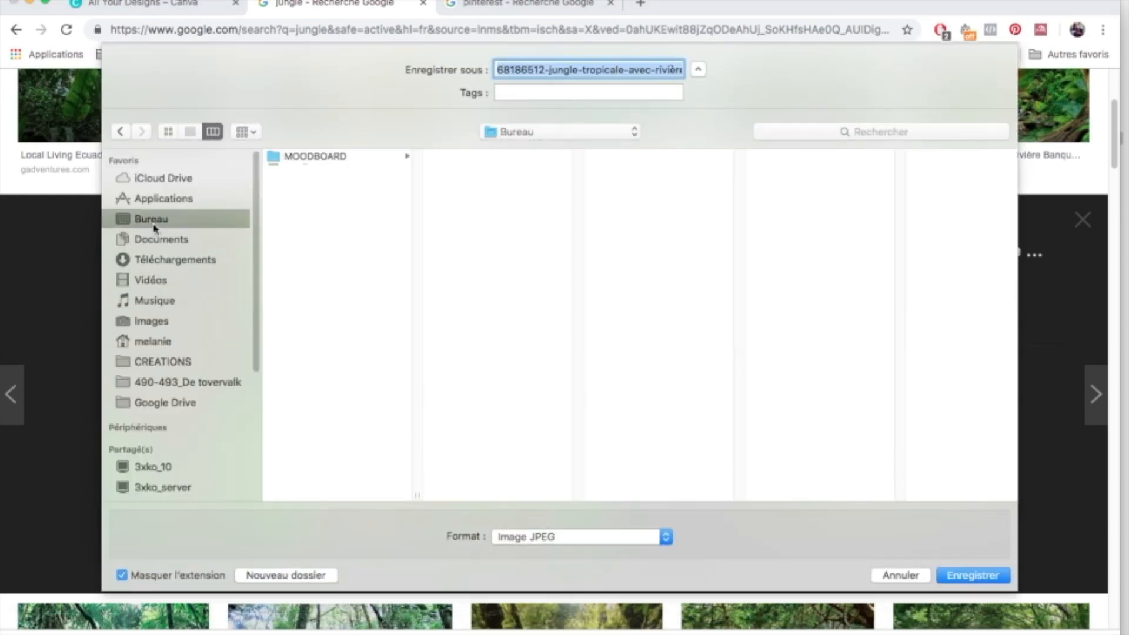
left_click(310, 160)
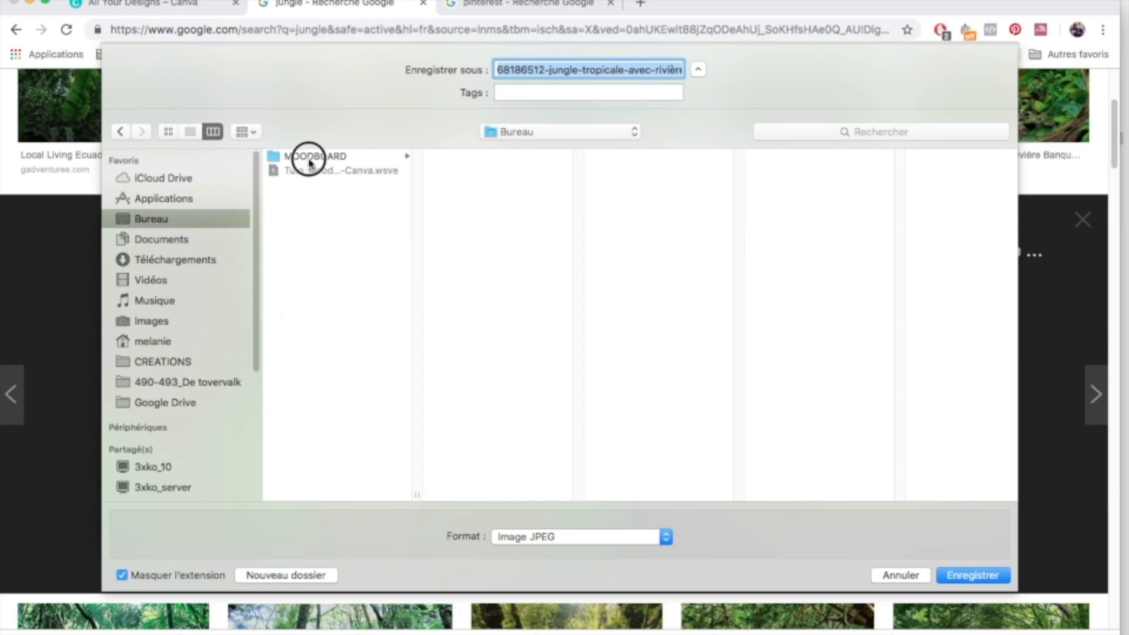
left_click(955, 579)
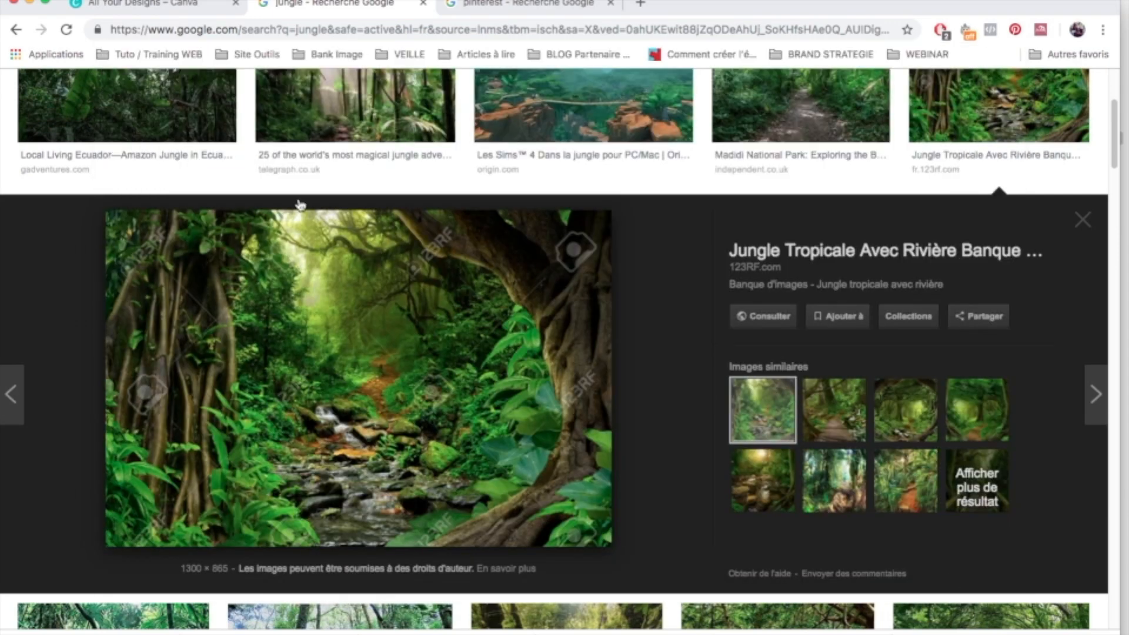
Save the "Jungle Trail" poster image from photosmurales.fr to the MOODBOARD folder.
scroll(171, 269, "down", 12)
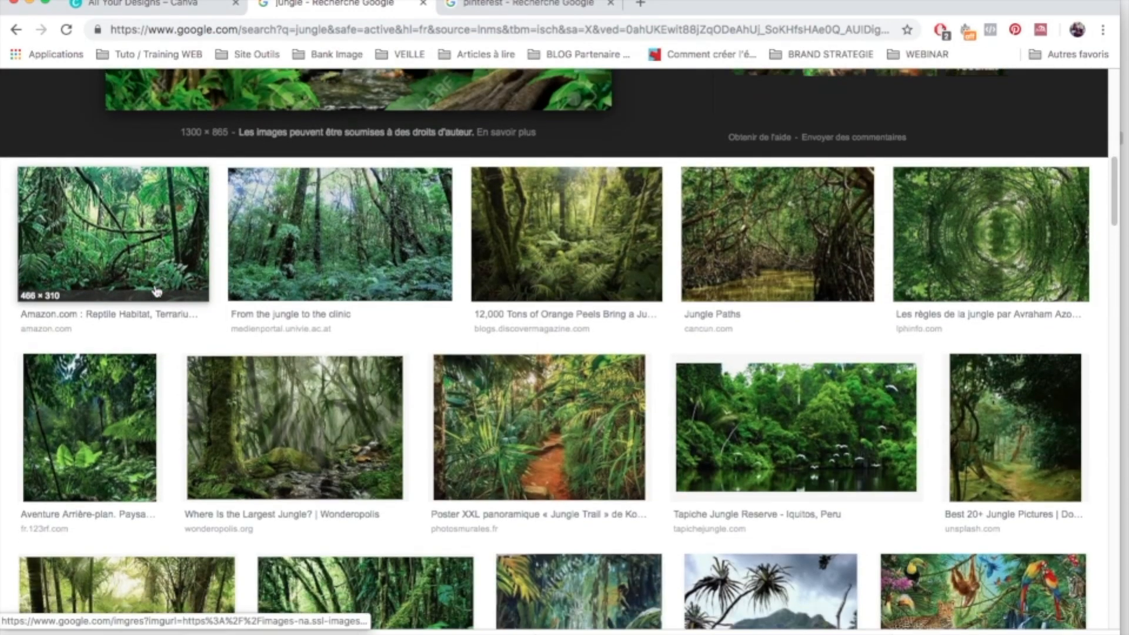
scroll(156, 291, "up", 1)
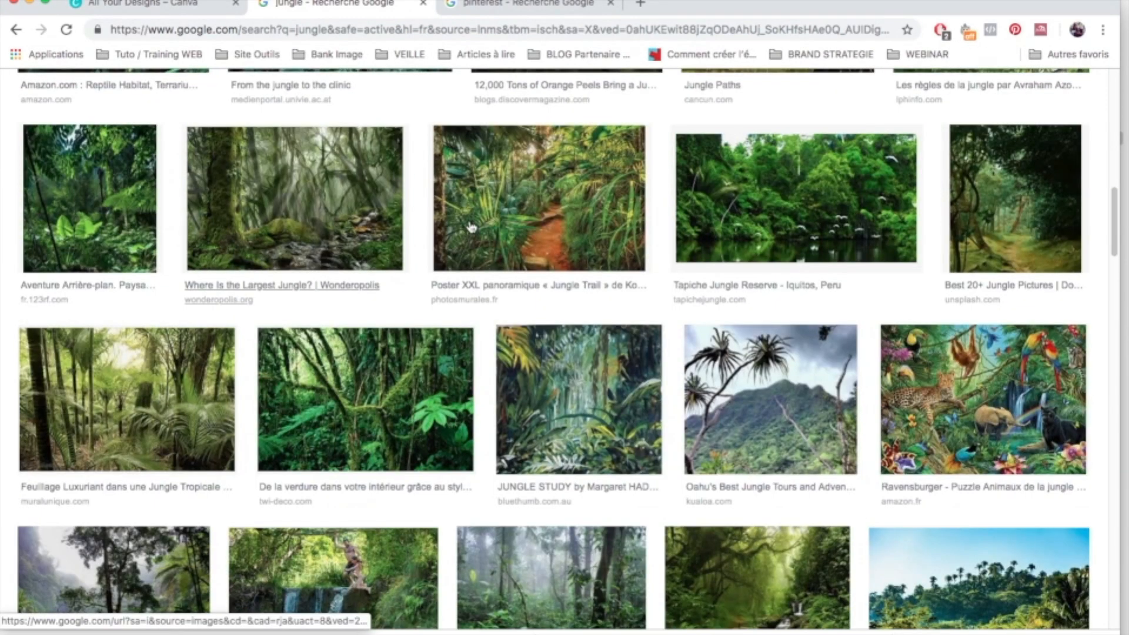
left_click(532, 203)
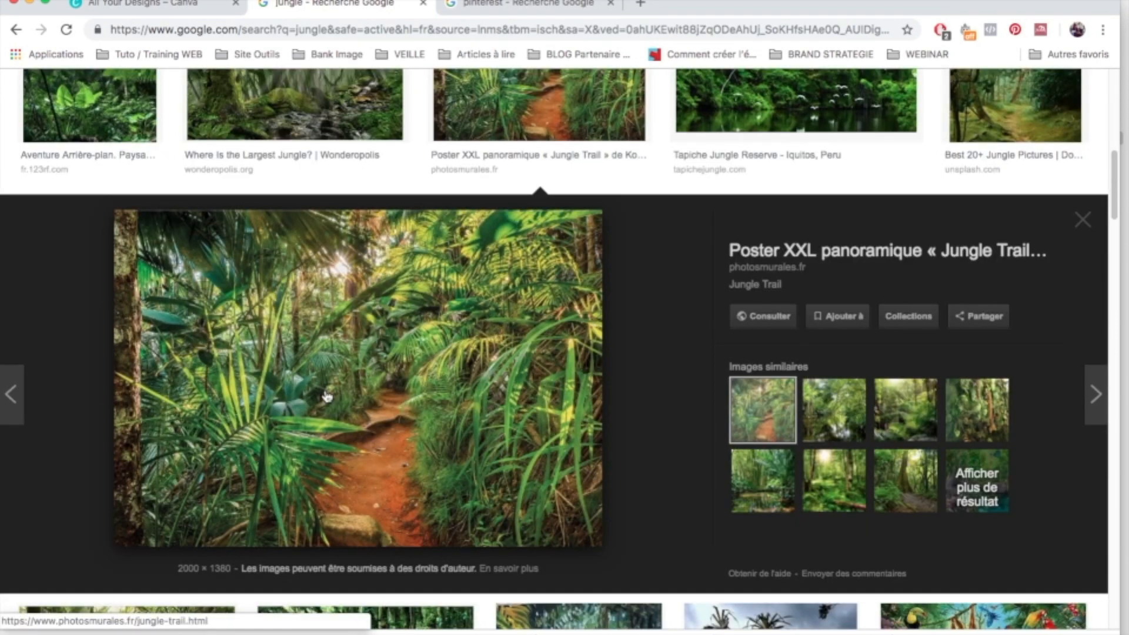
right_click(327, 388)
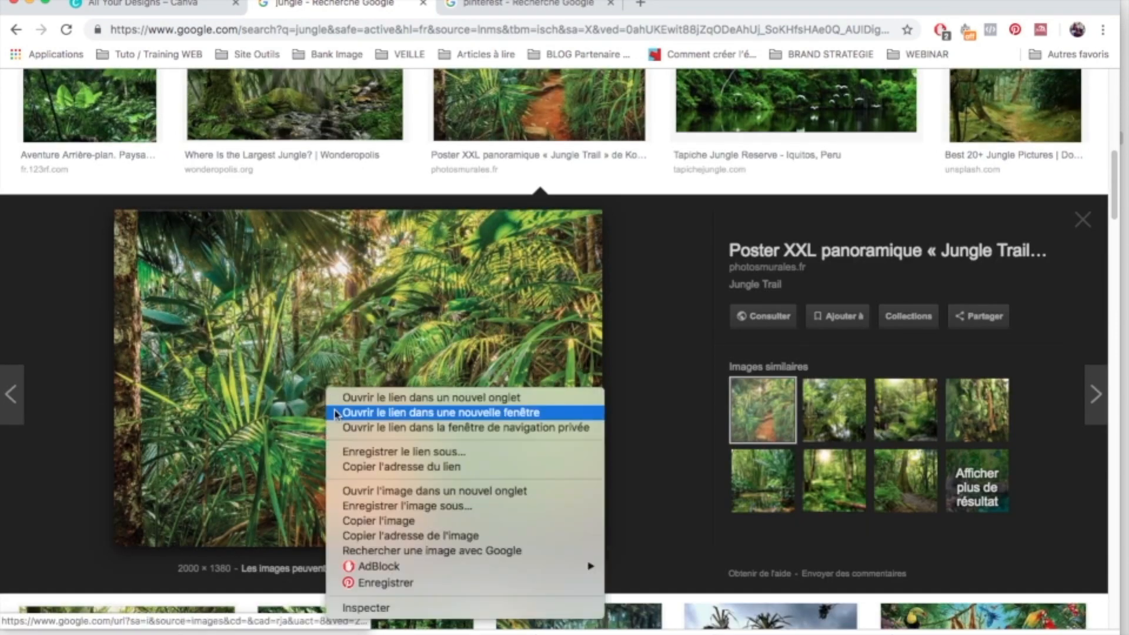
left_click(355, 507)
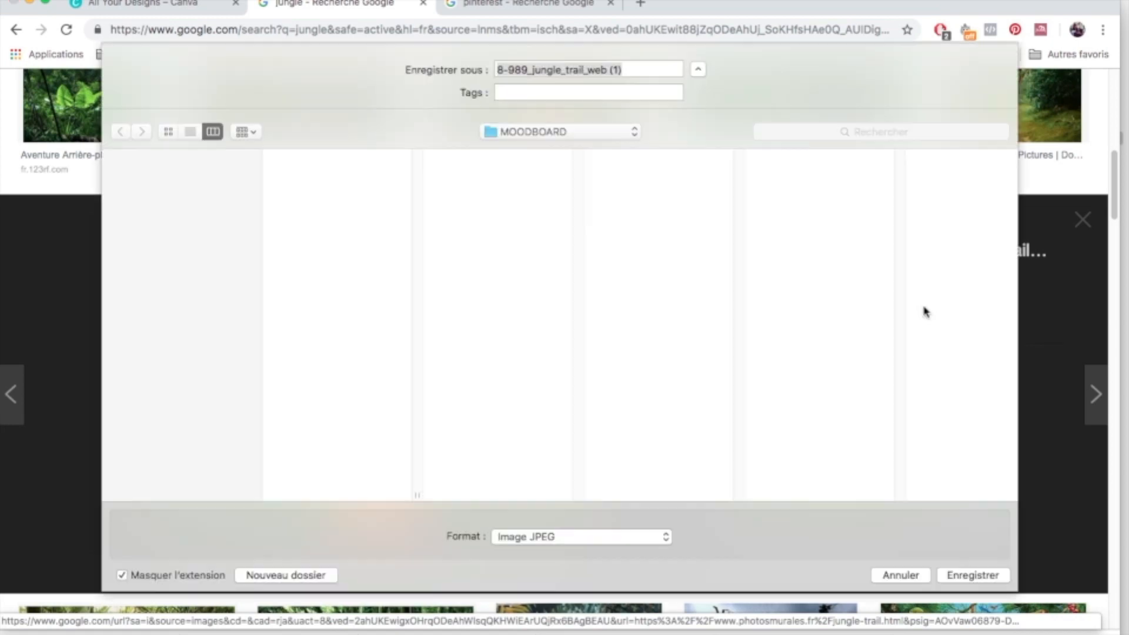
key("Return")
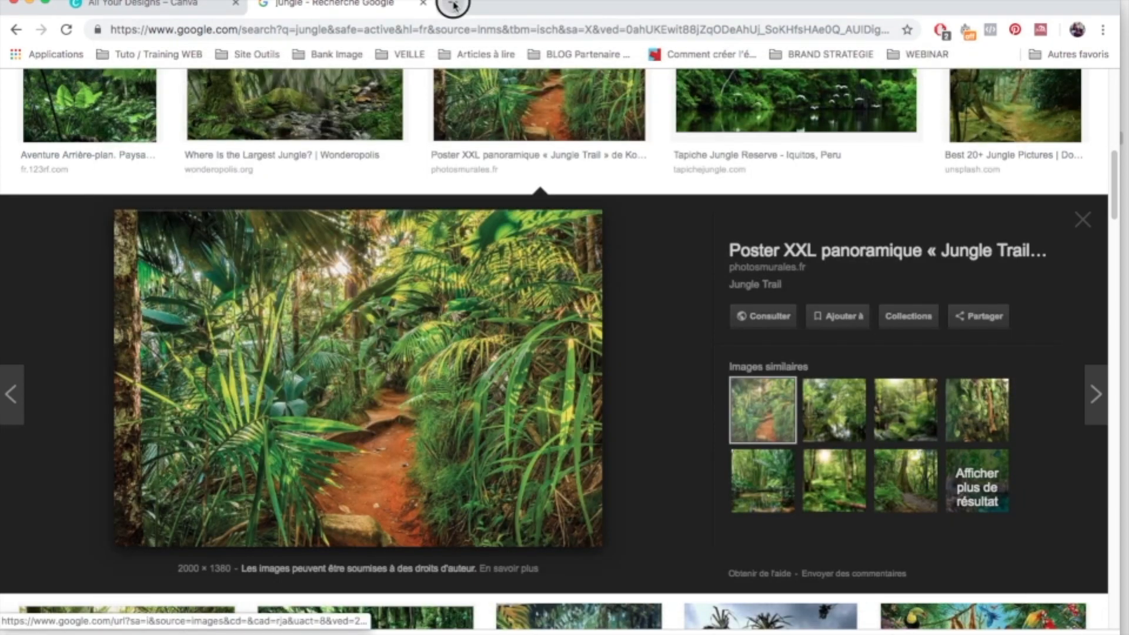
Find Pinterest through a web search in a new tab, open the site and dismiss its app download banner.
left_click(454, 4)
type("pinter")
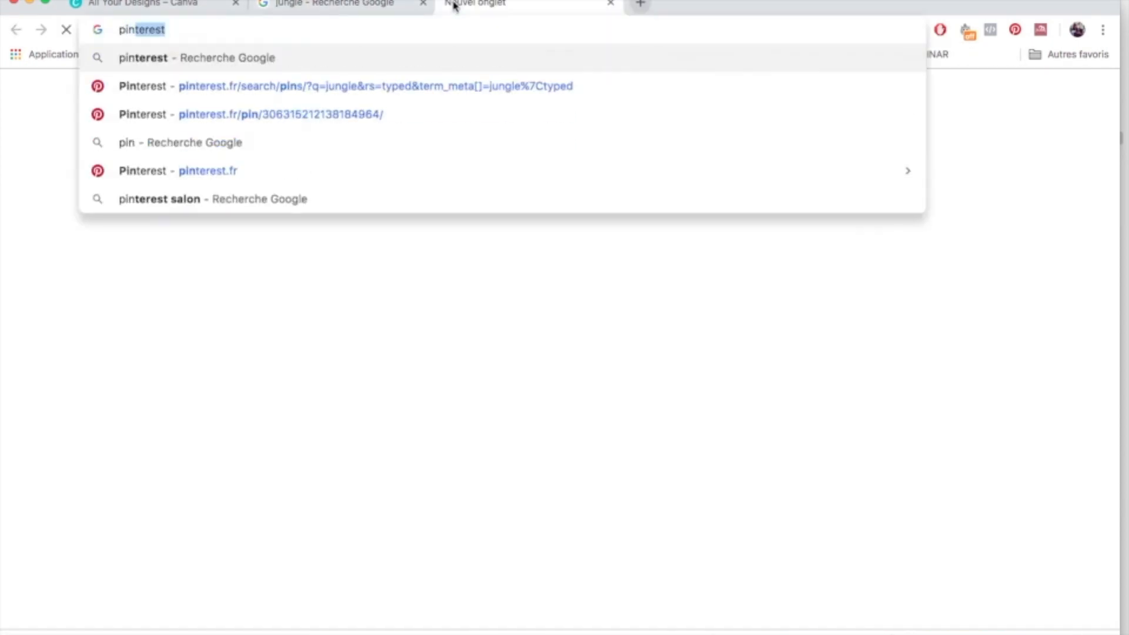
type("e")
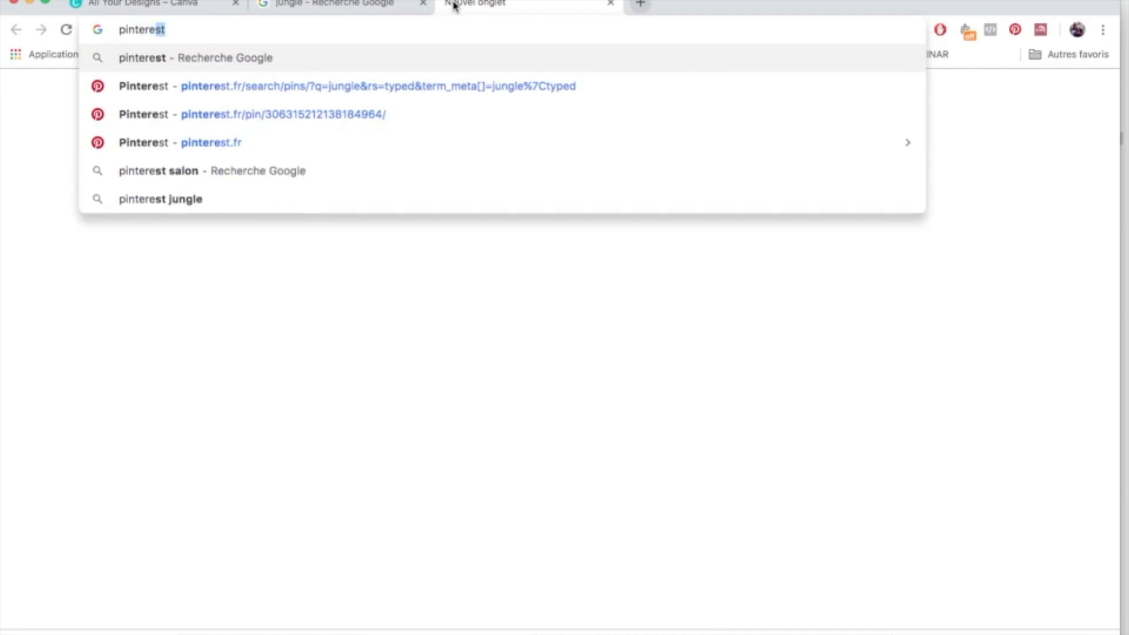
key("Return")
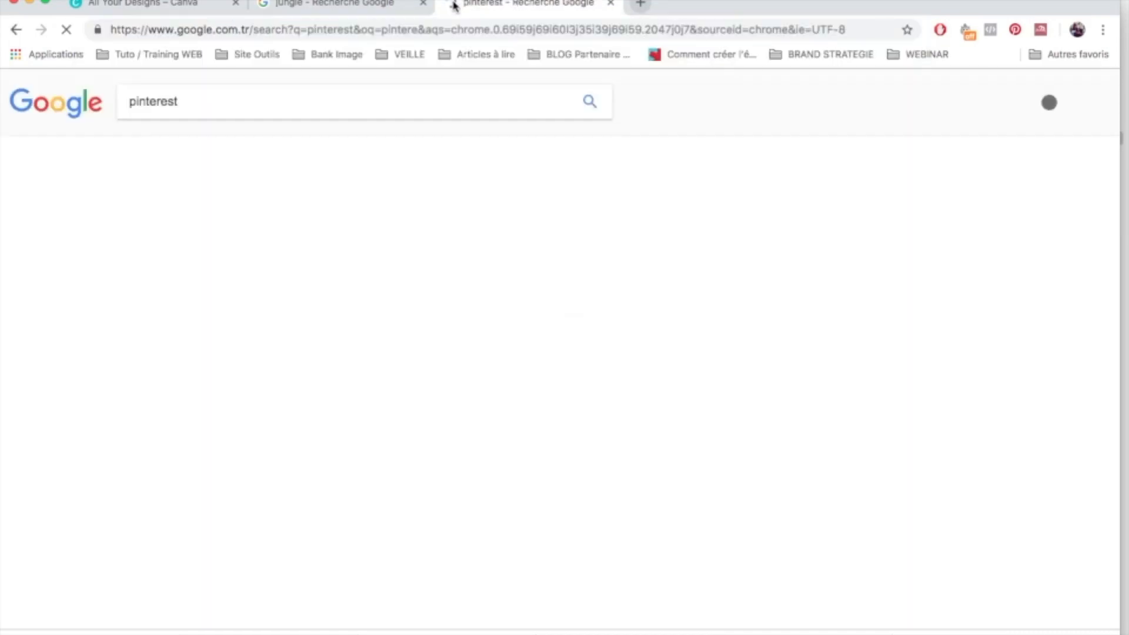
left_click(152, 215)
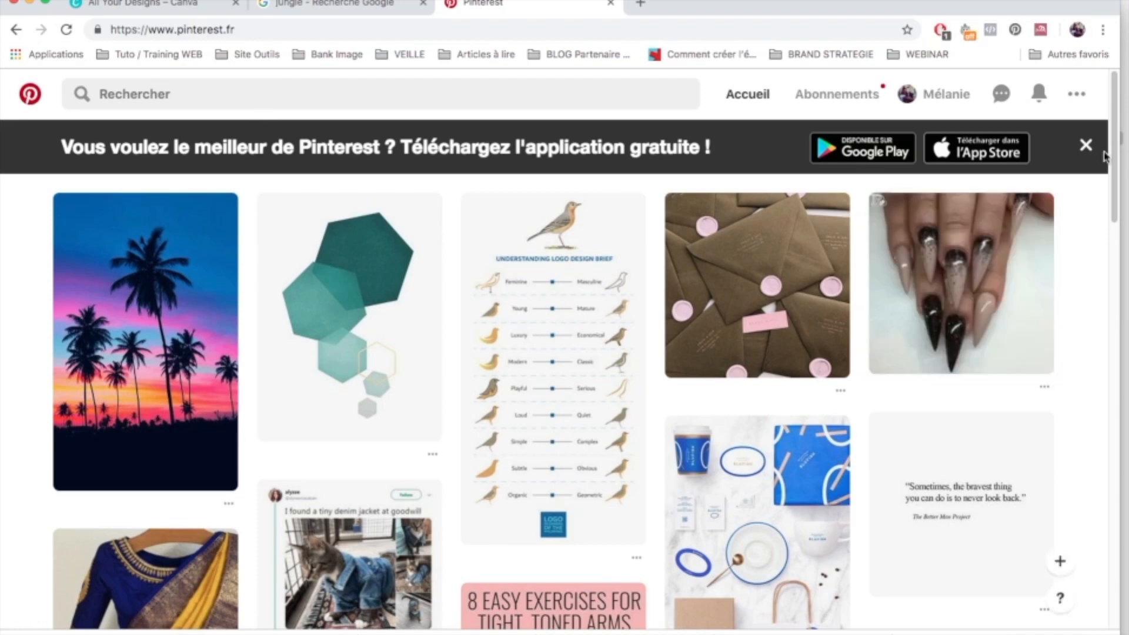
left_click(1085, 145)
Search Pinterest for "jungle".
left_click(283, 93)
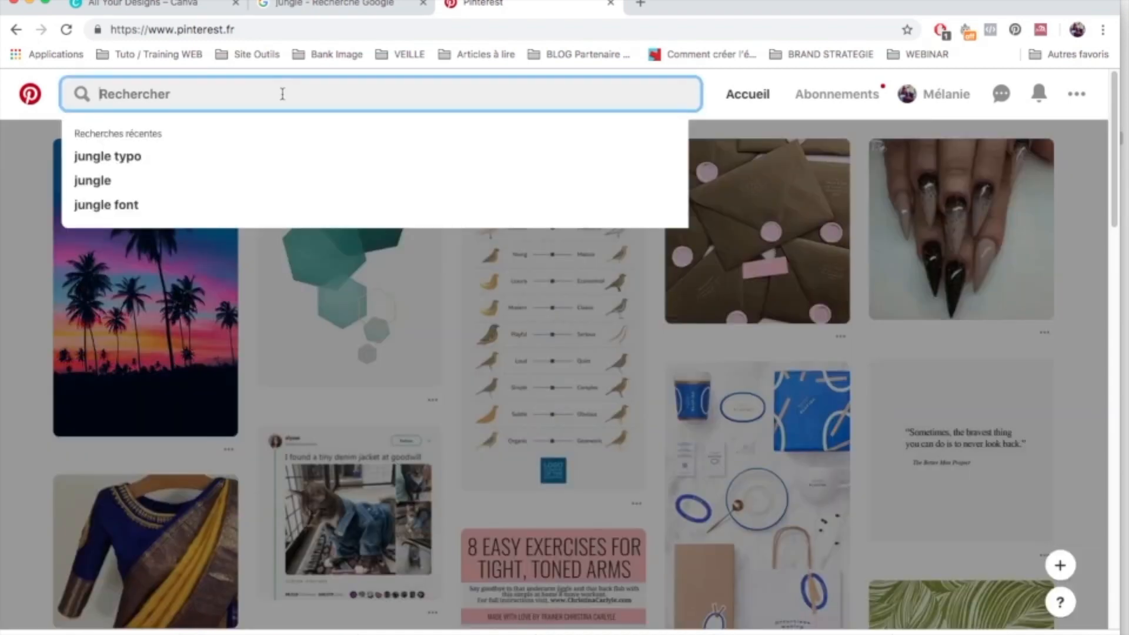
type("jungle")
key("Return")
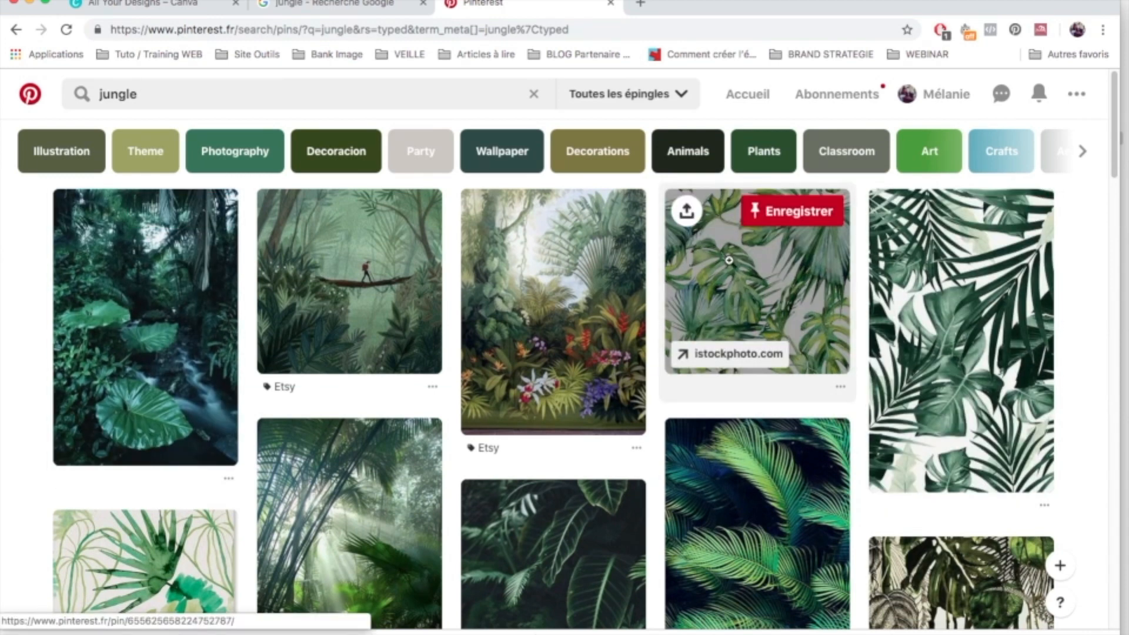
Save the green palm and monstera leaf pattern pin as a JPEG in the MOODBOARD folder, and return to the jungle results.
left_click(982, 327)
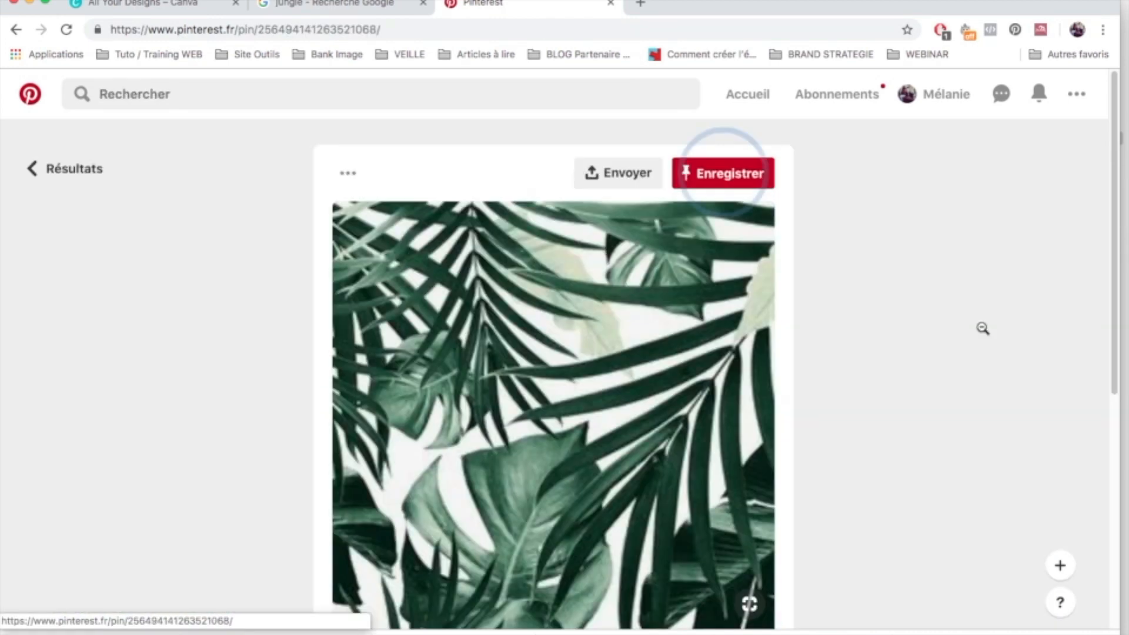
scroll(592, 336, "down", 1)
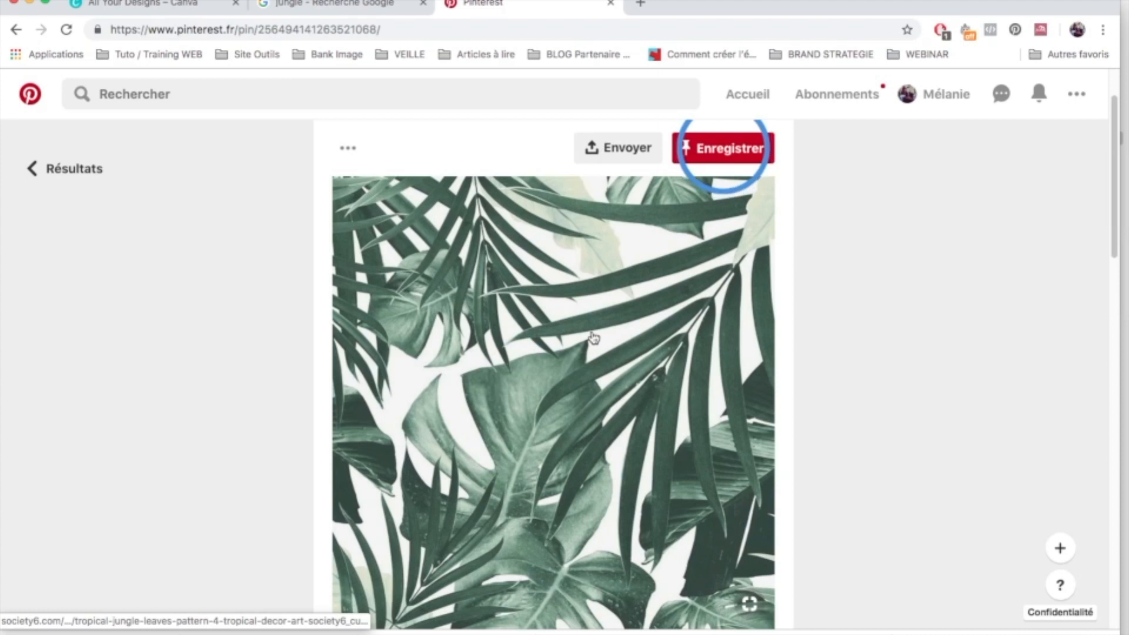
right_click(592, 337)
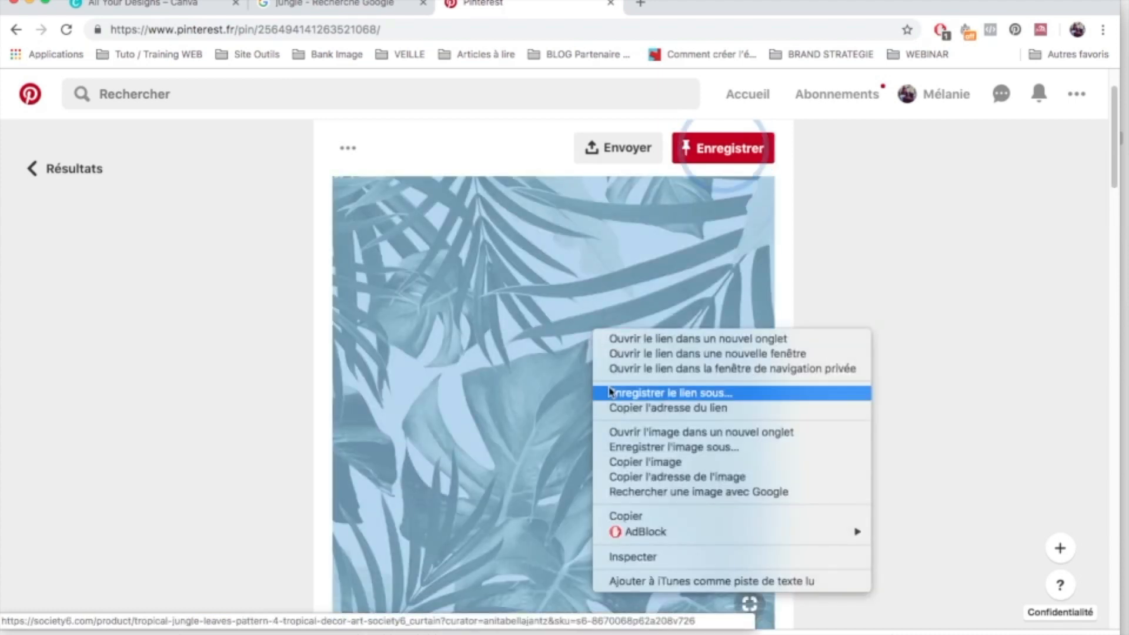
left_click(618, 448)
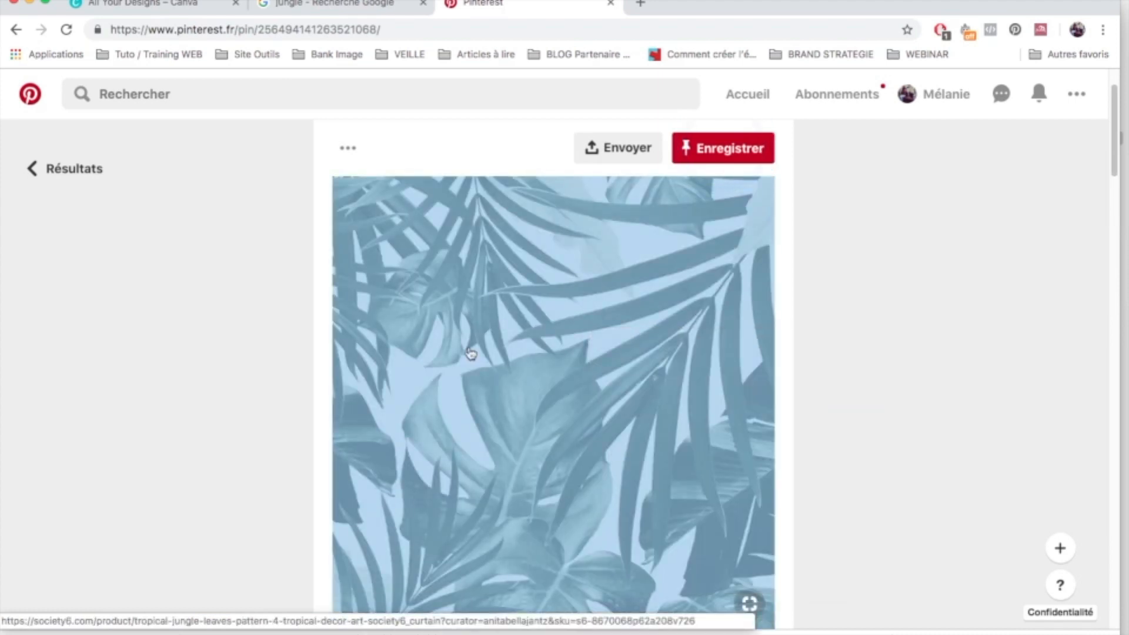
key("Return")
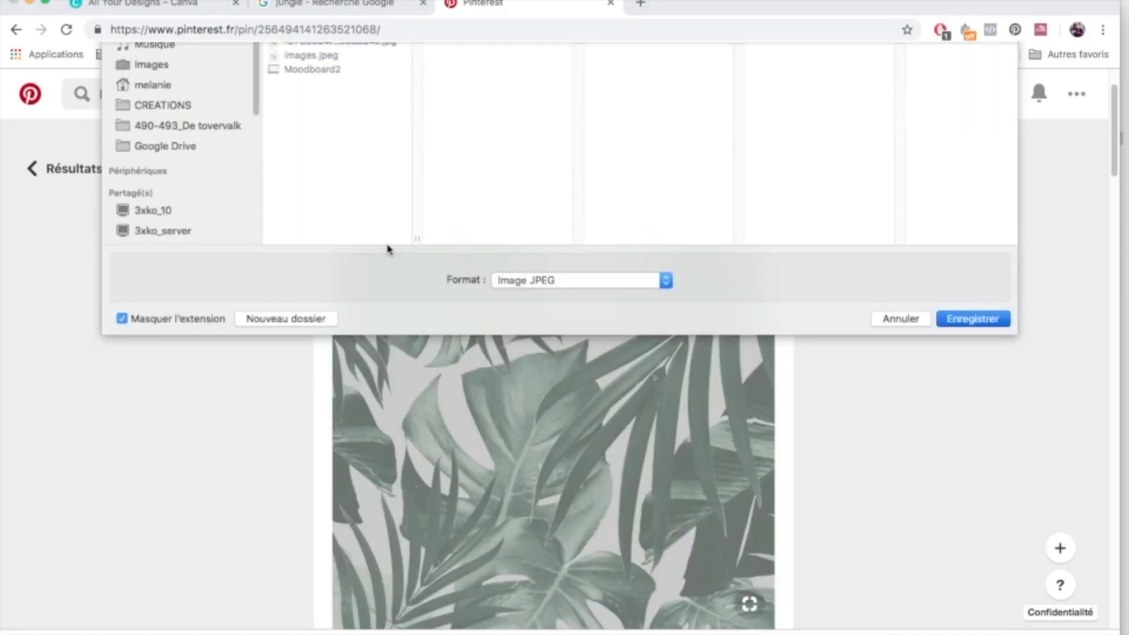
left_click(70, 176)
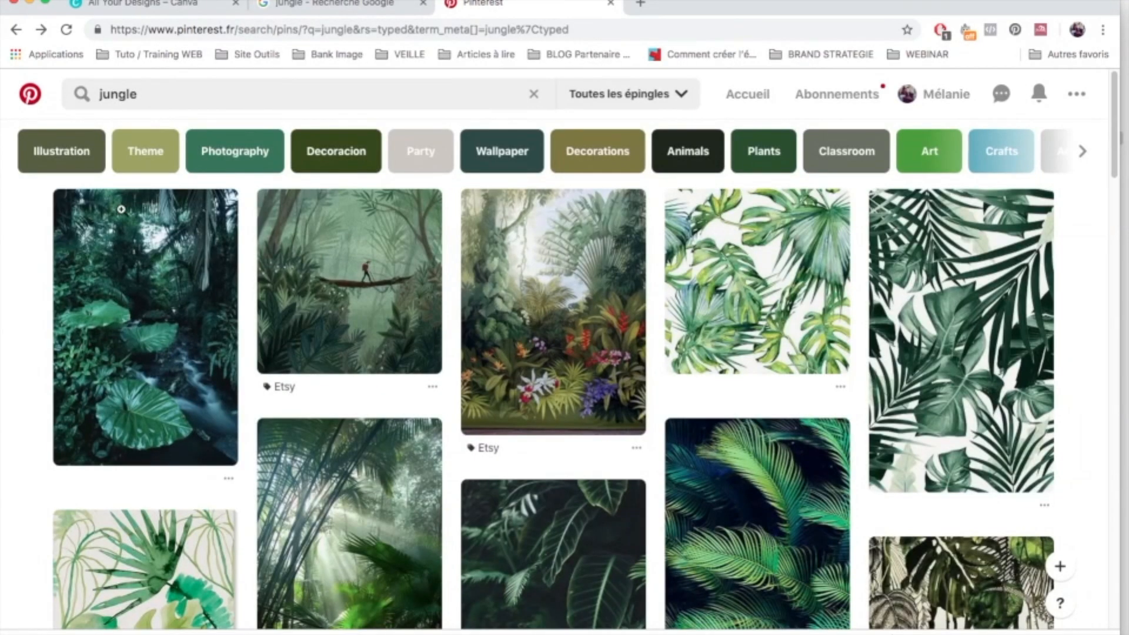
scroll(5, 292, "down", 5)
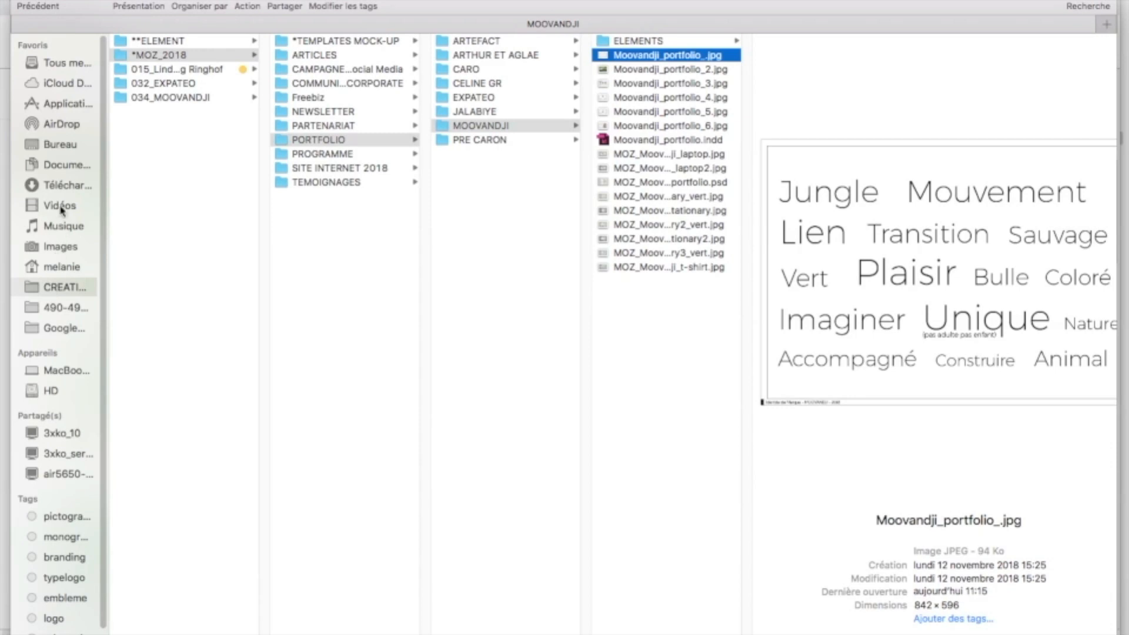
Switch to Finder, open the MOODBOARD folder and preview the newly saved leaf pattern image.
left_click(61, 165)
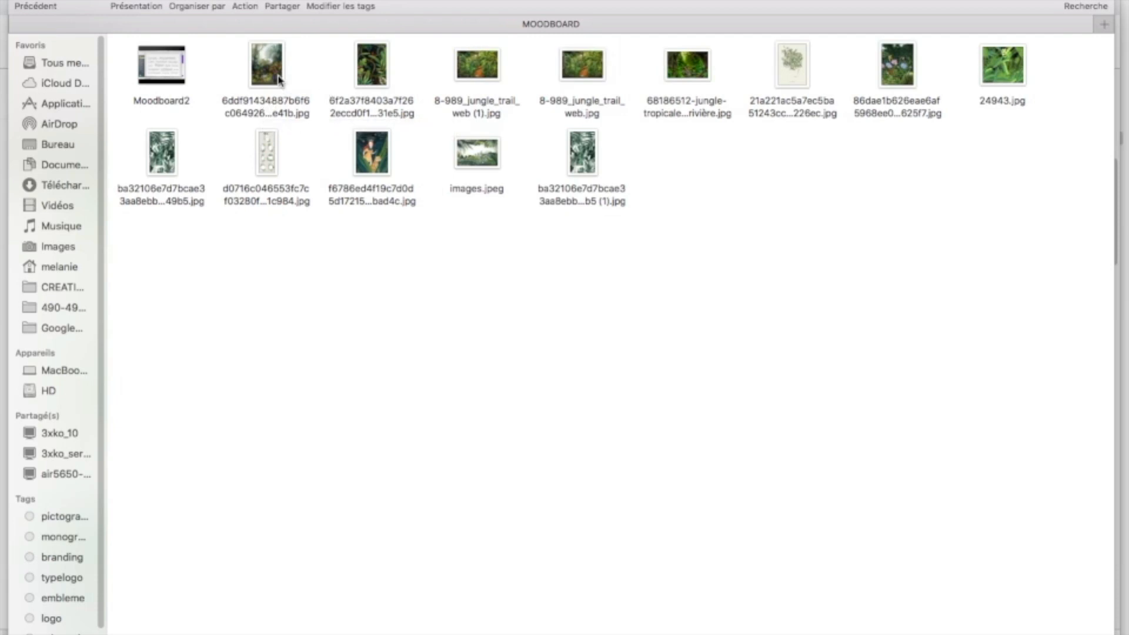
left_click(140, 8)
left_click(104, 4)
left_click(579, 154)
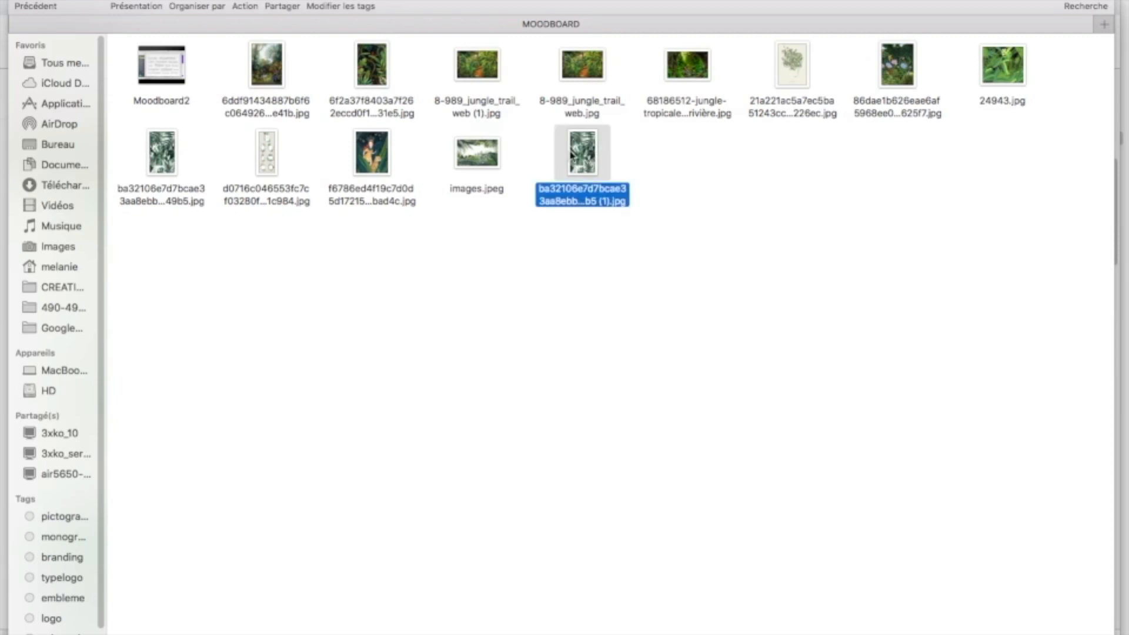
key("space")
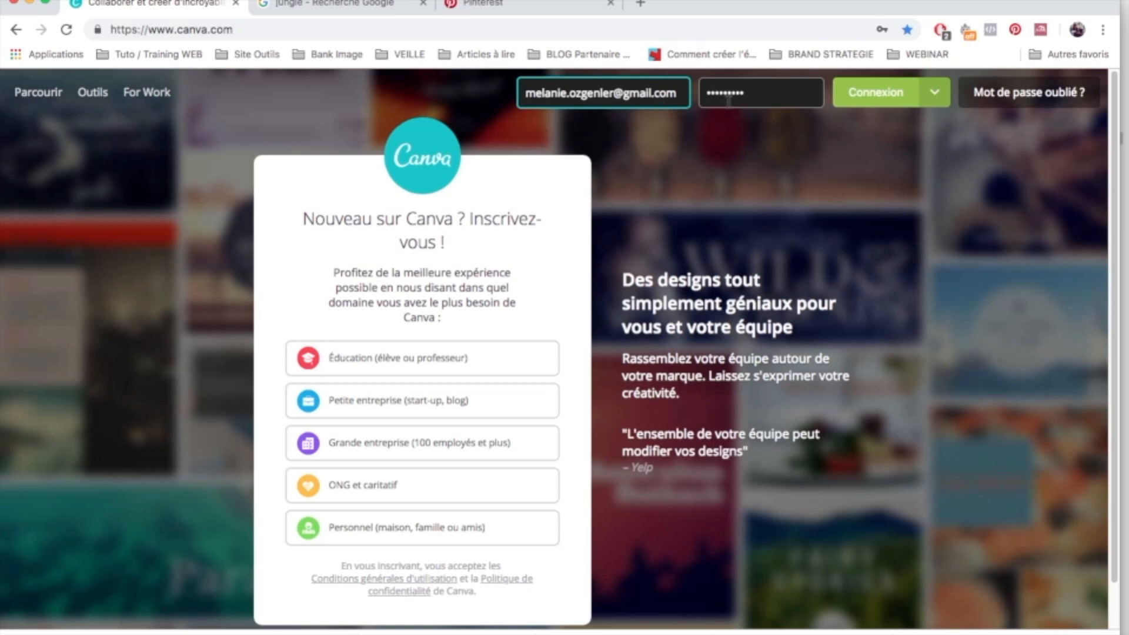
Sign in to Canva with the prefilled account credentials and browse the recommended design formats.
left_click(859, 97)
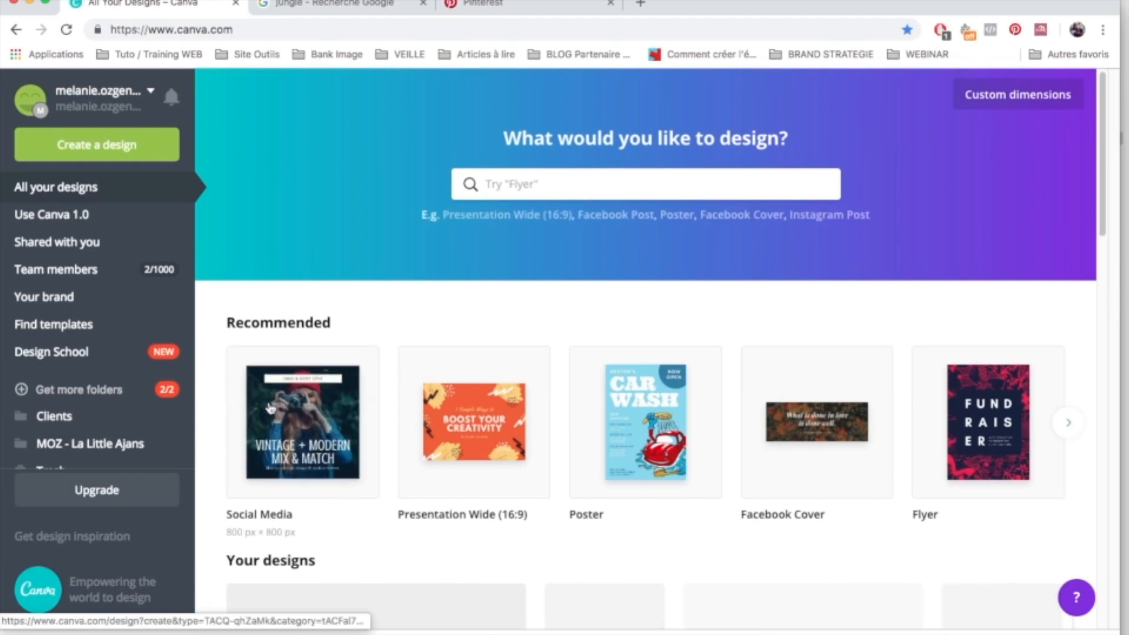
left_click(1070, 421)
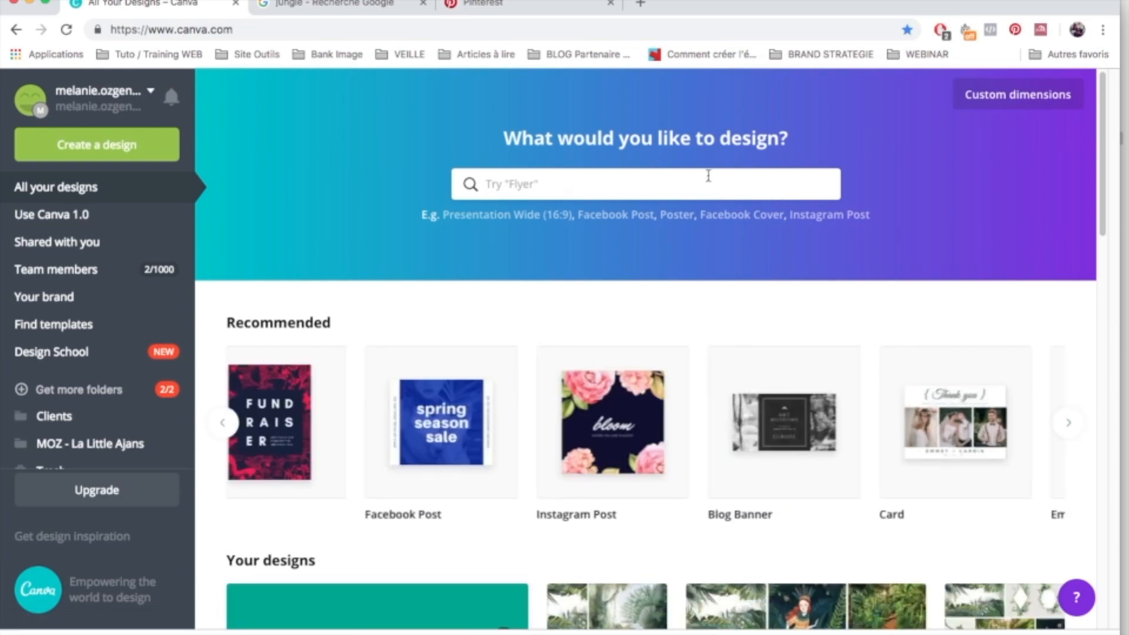
Create a new design with custom dimensions of 21 × 29.7 cm.
left_click(1008, 97)
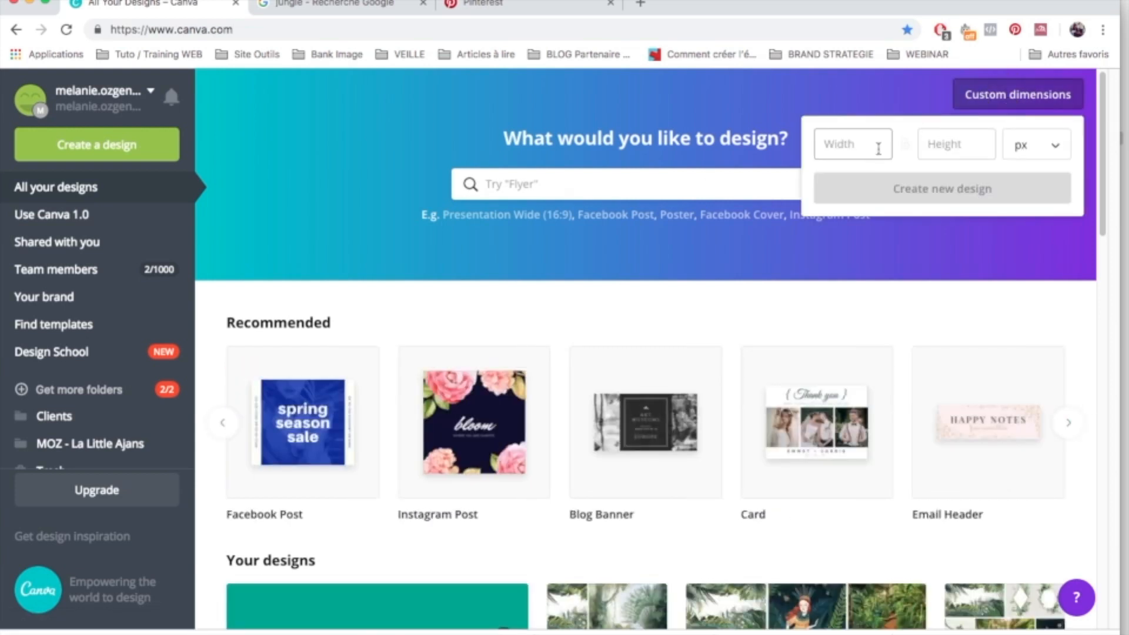
left_click(1018, 144)
left_click(1033, 238)
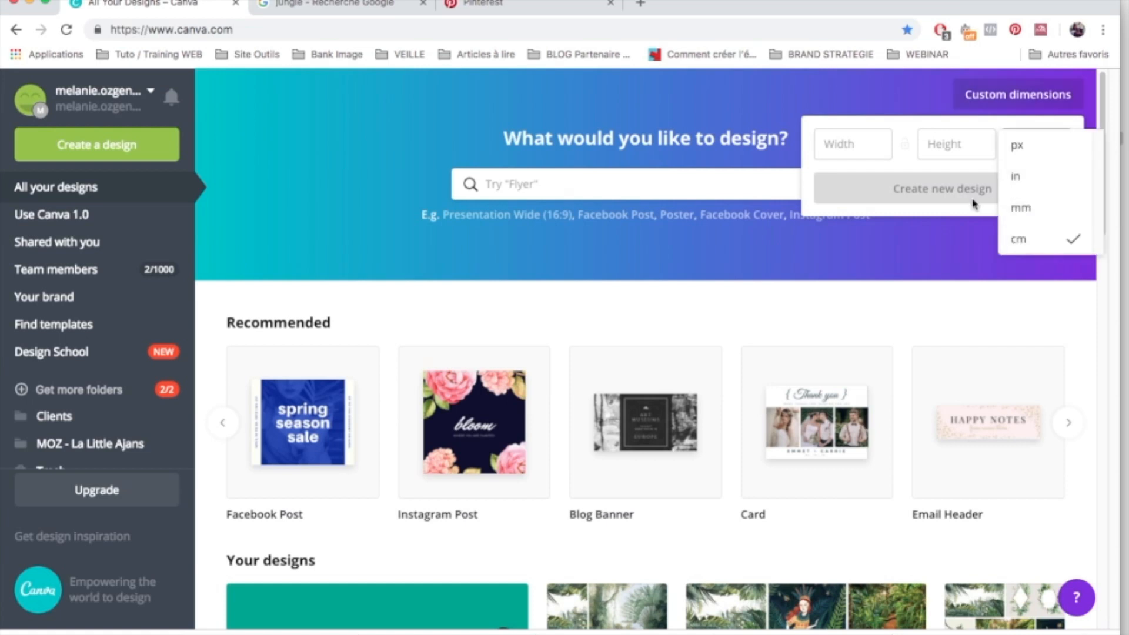
left_click(839, 144)
type("21")
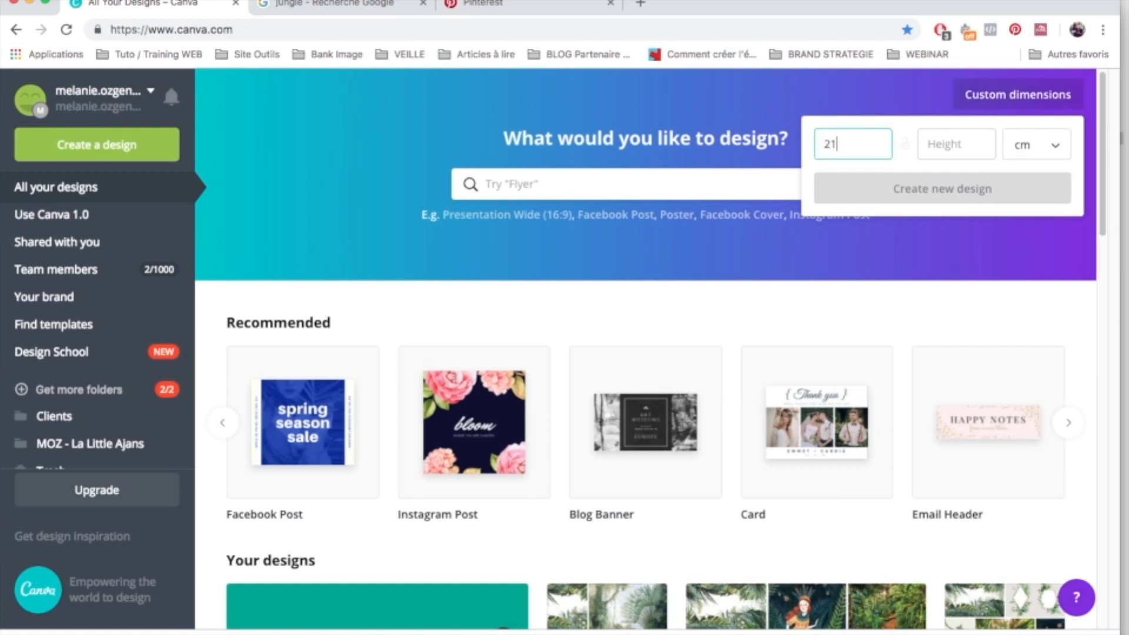
left_click(940, 144)
type("29,7")
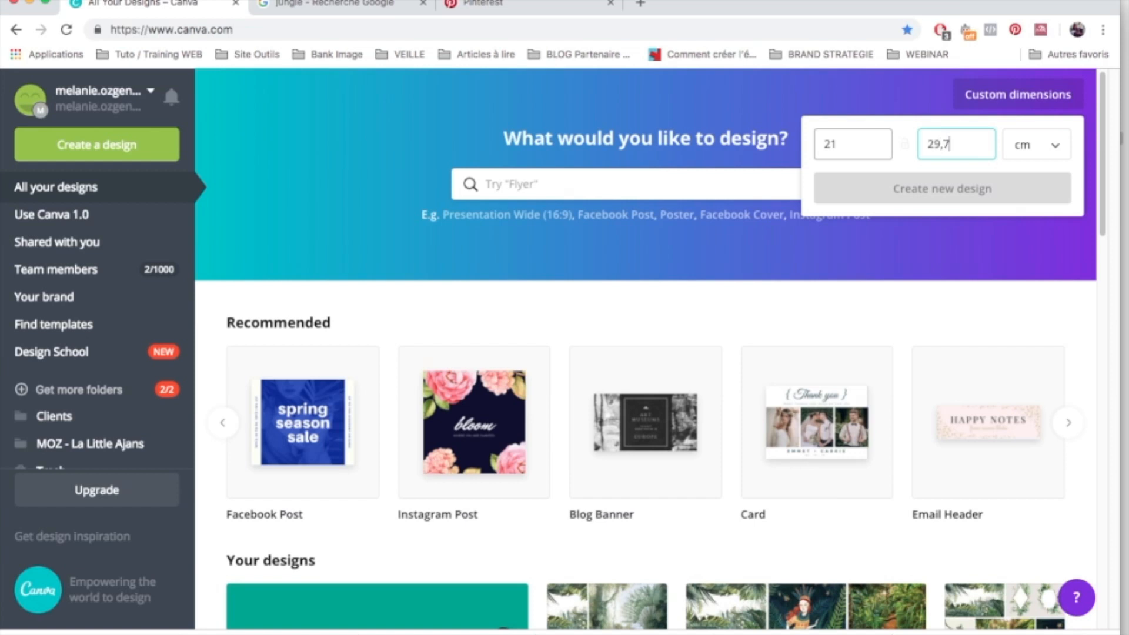
key("Return")
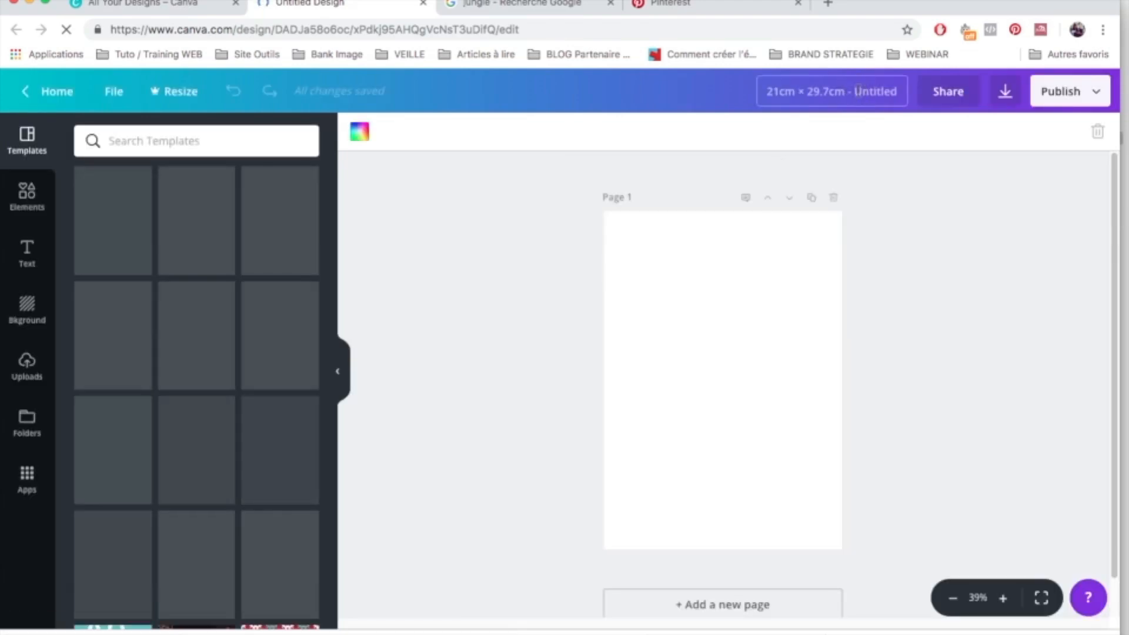
Name the design "Moodboard - Test".
type("Moodoarb")
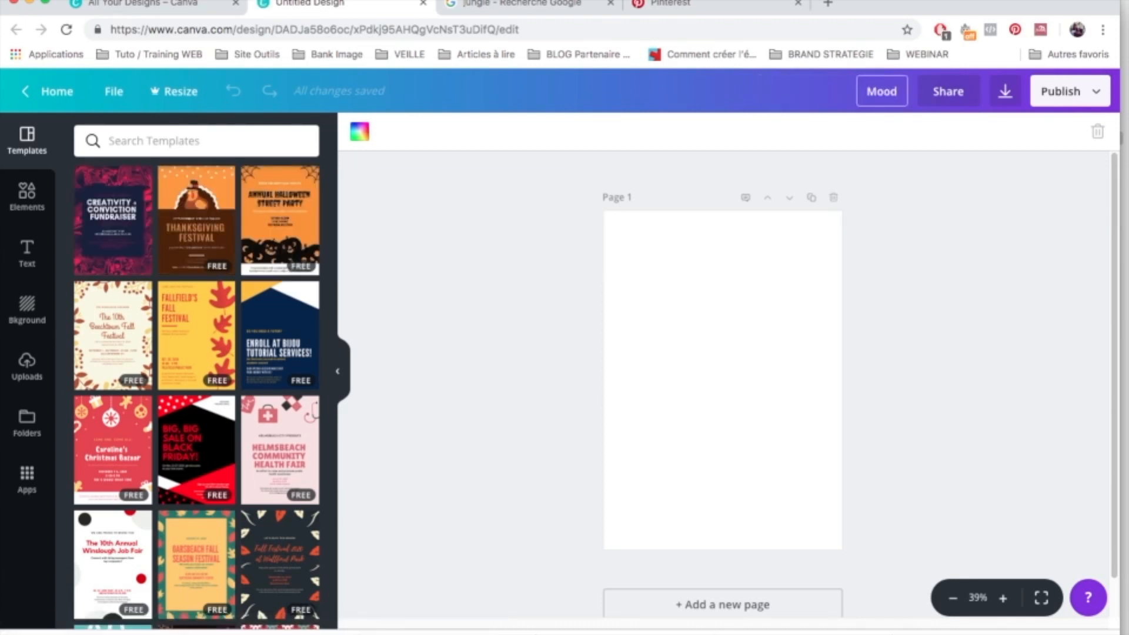
key("BackSpace")
key("BackSpace")
key("BackSpace")
key("BackSpace")
key("BackSpace")
type("dboard - Test")
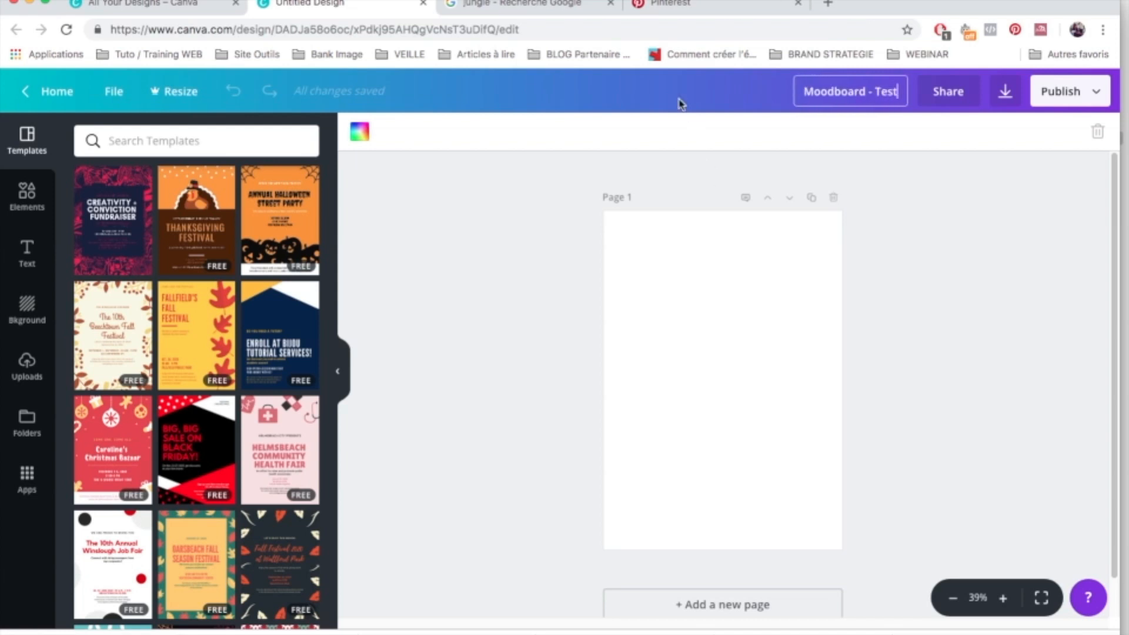
left_click(460, 210)
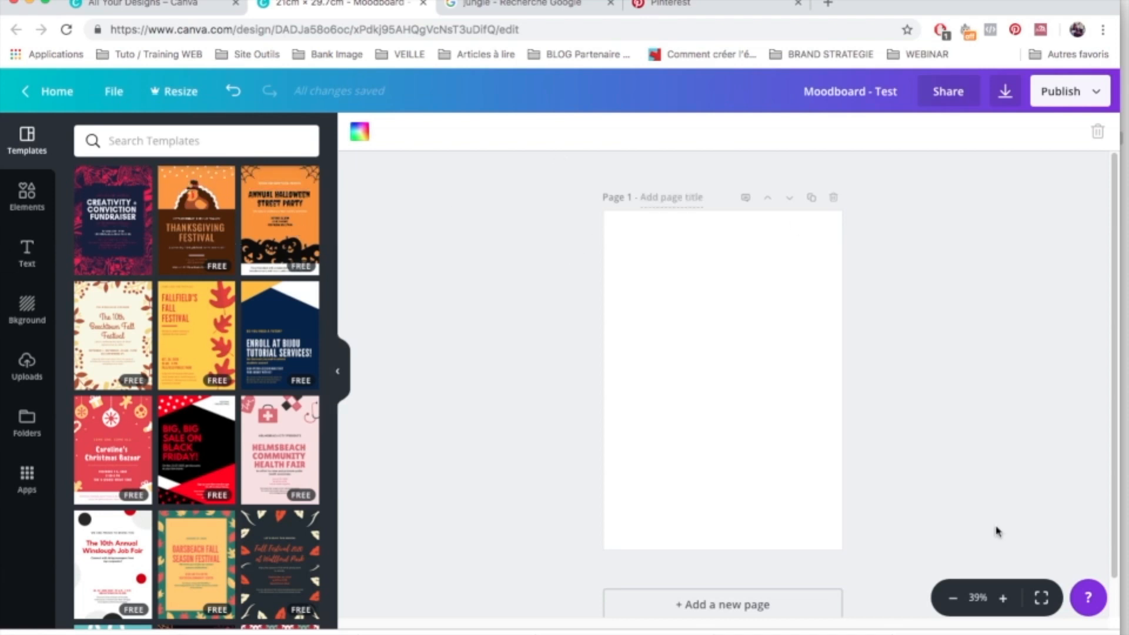
Fill page 1 with the nine-cell grid that has one large cell at upper right and four small cells at lower left.
left_click(1002, 597)
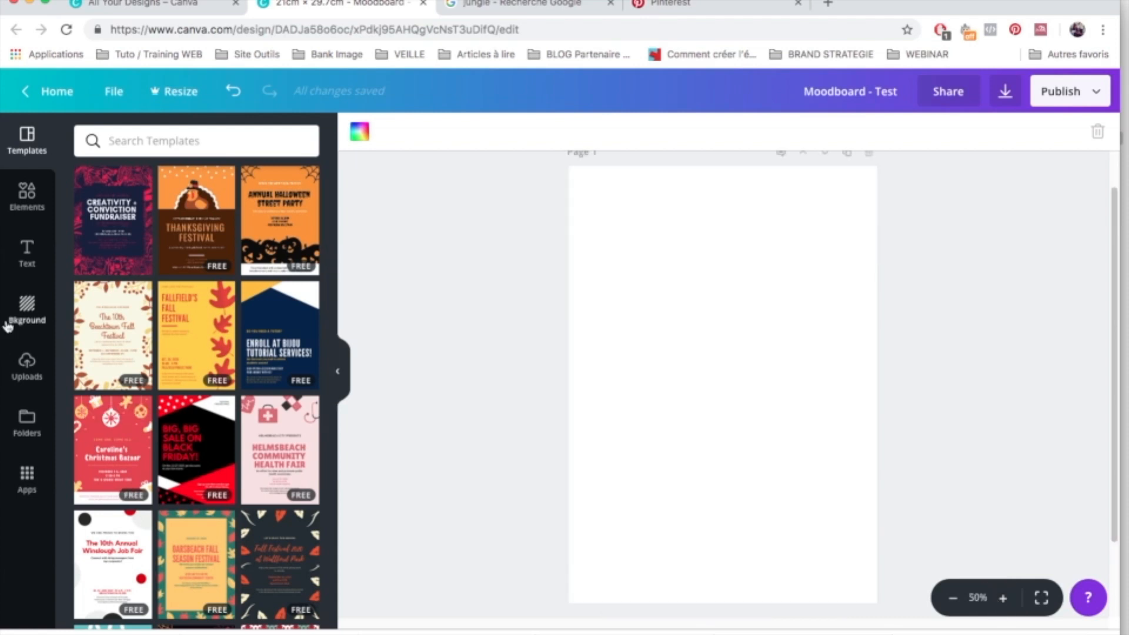
left_click(27, 217)
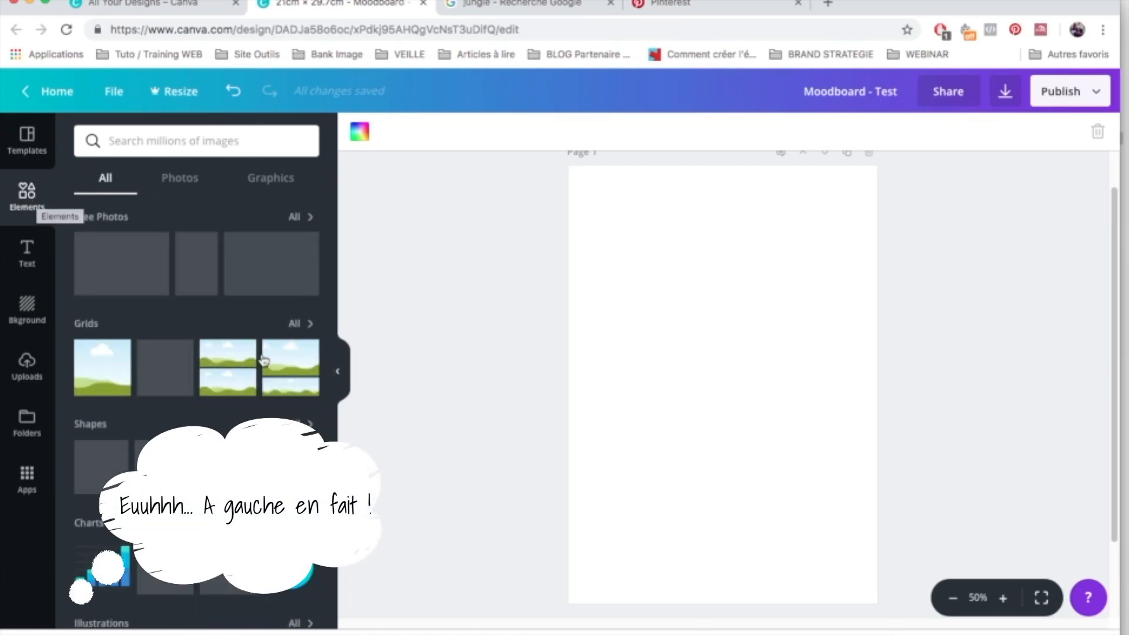
left_click(295, 327)
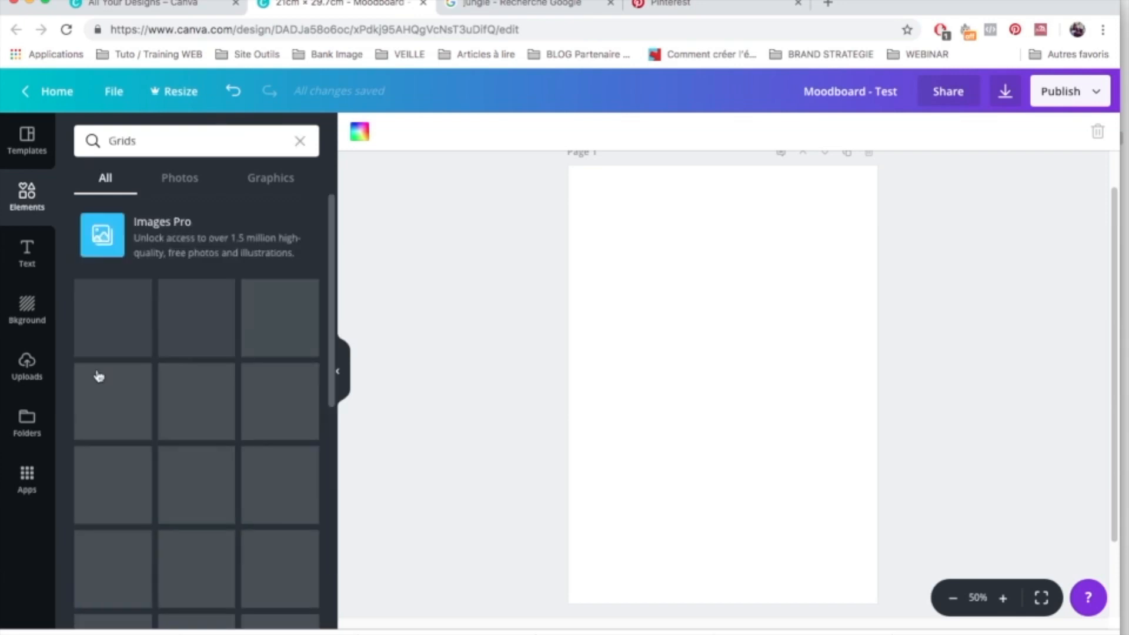
scroll(98, 361, "down", 5)
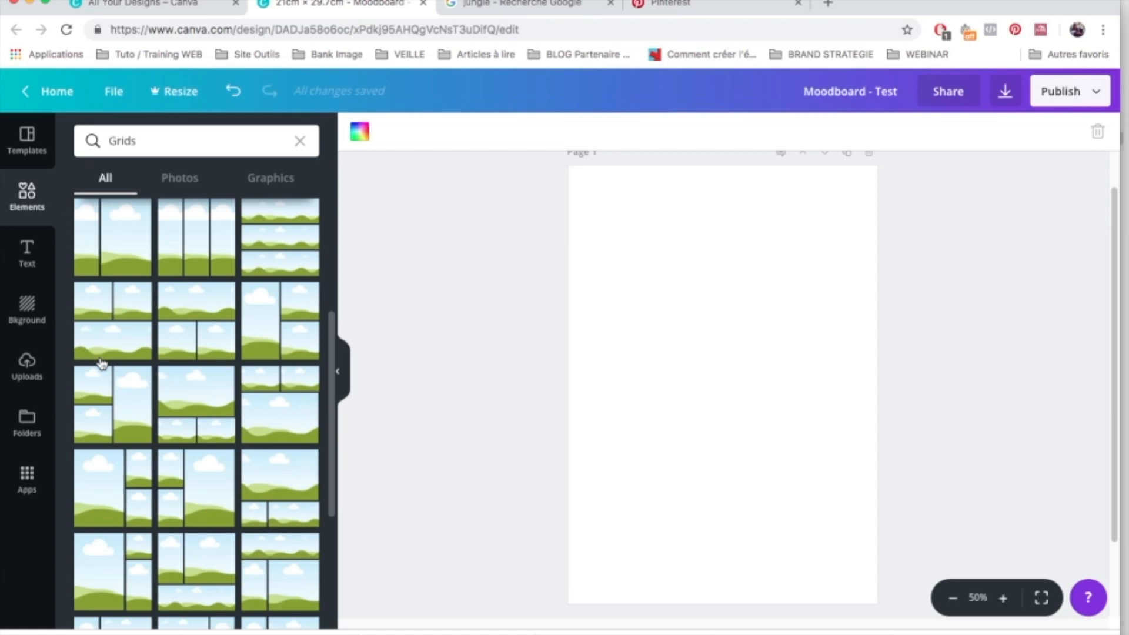
scroll(101, 363, "down", 5)
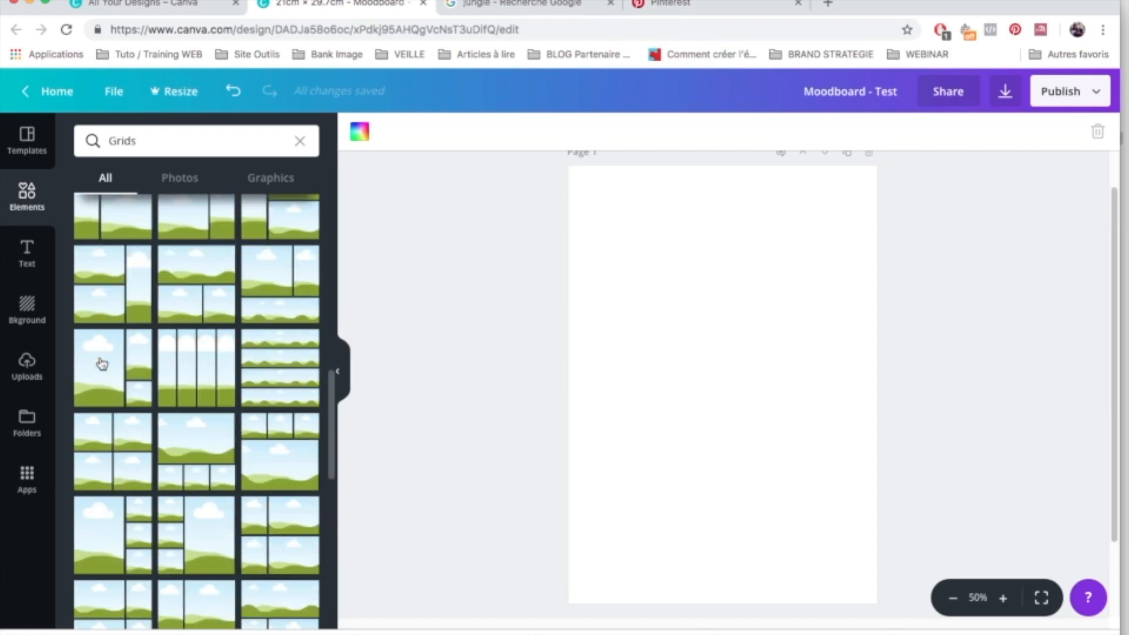
scroll(101, 363, "down", 1)
scroll(190, 407, "down", 5)
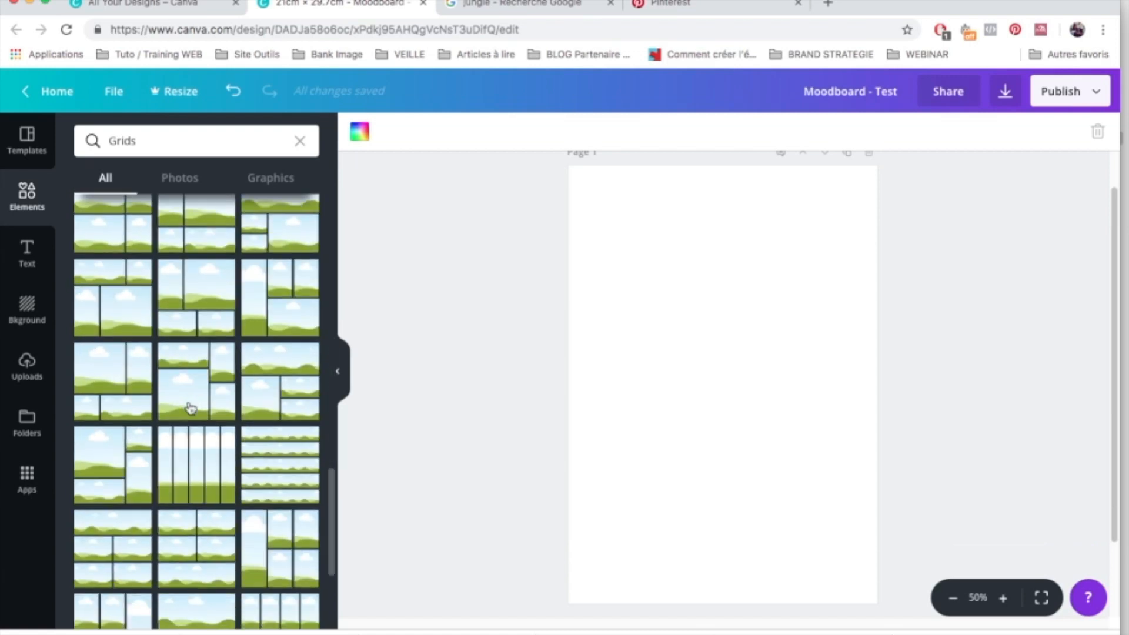
scroll(190, 408, "down", 5)
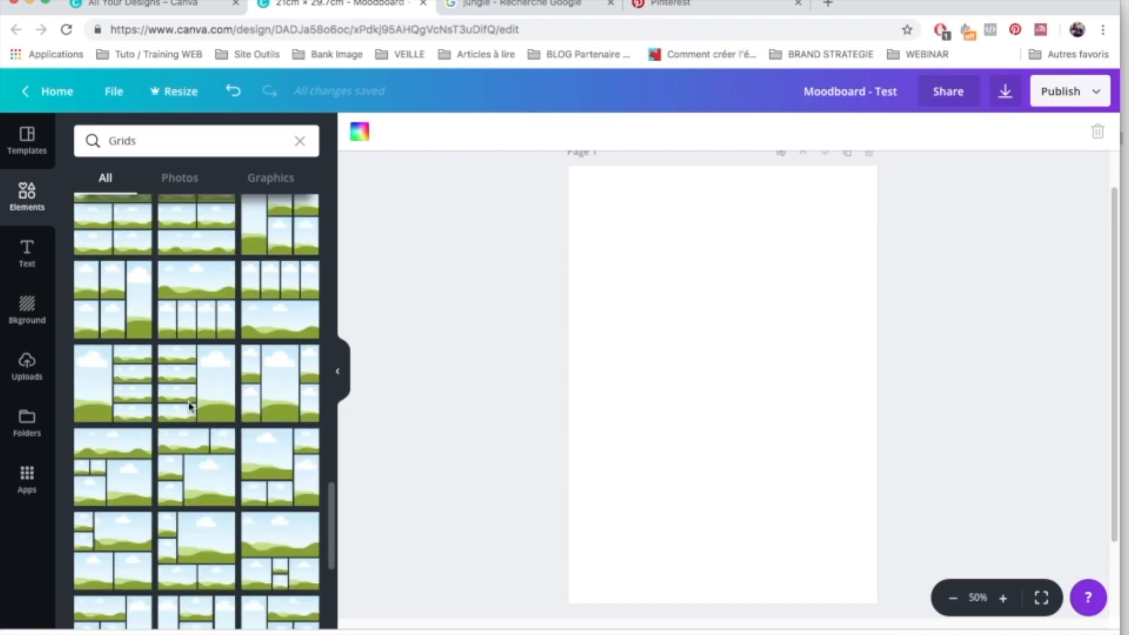
scroll(214, 395, "down", 3)
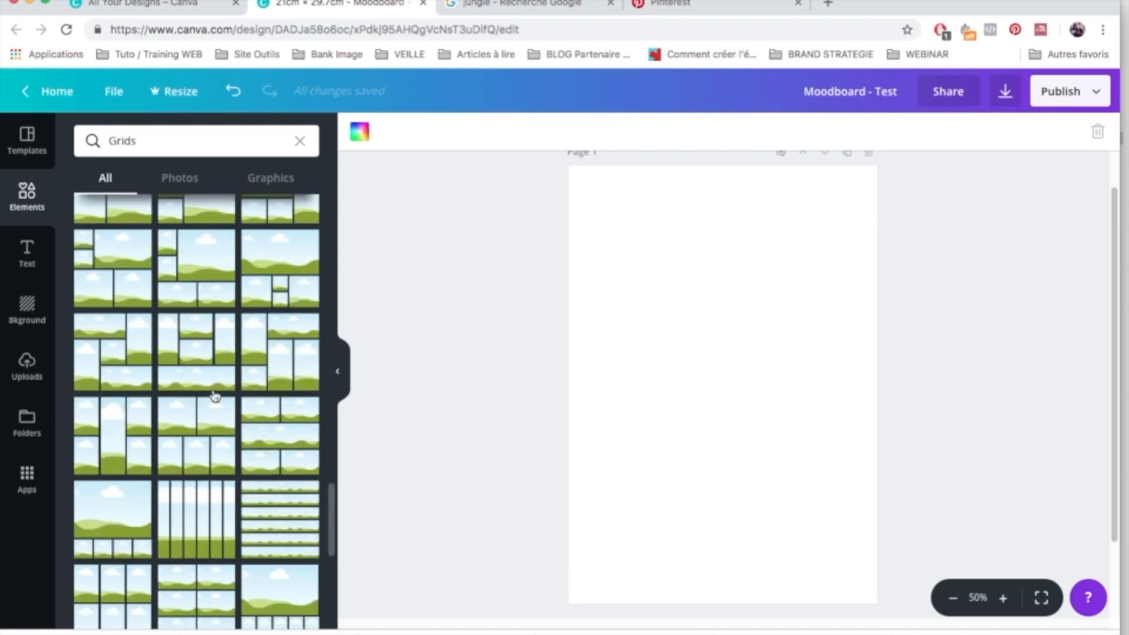
scroll(215, 395, "down", 5)
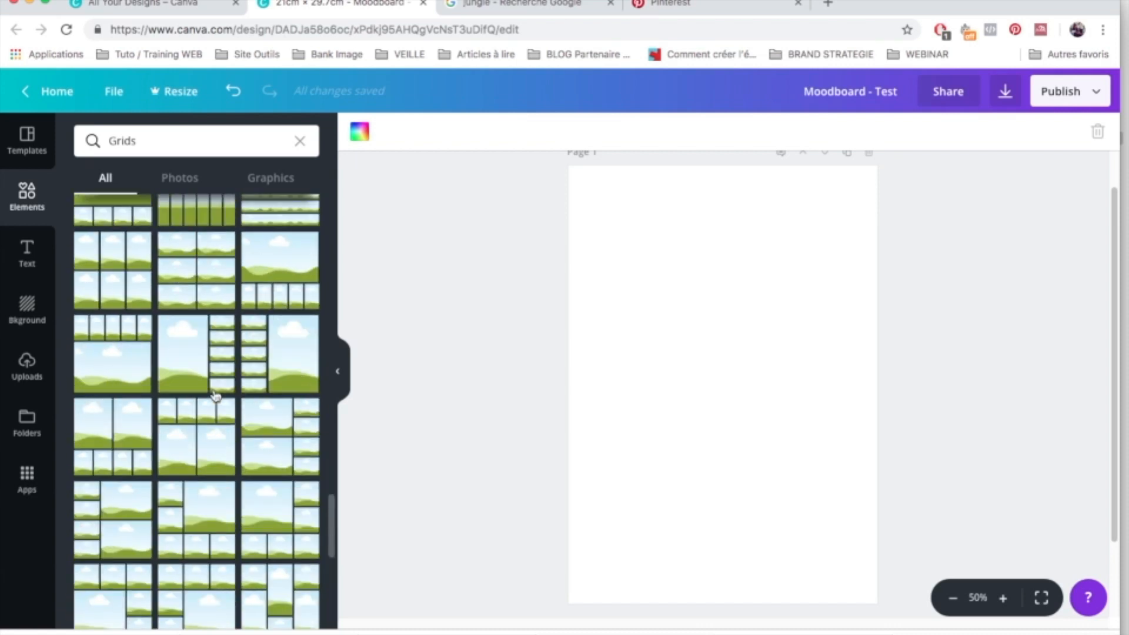
scroll(317, 565, "down", 3)
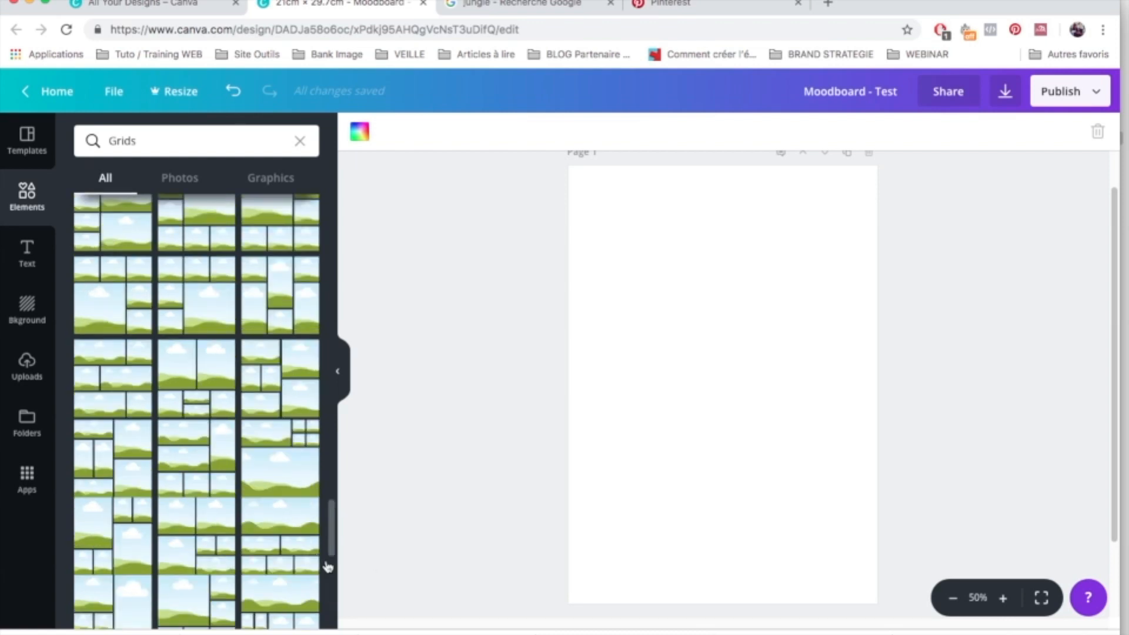
left_click_drag(333, 556, 332, 604)
left_click_drag(331, 566, 327, 566)
scroll(213, 545, "down", 5)
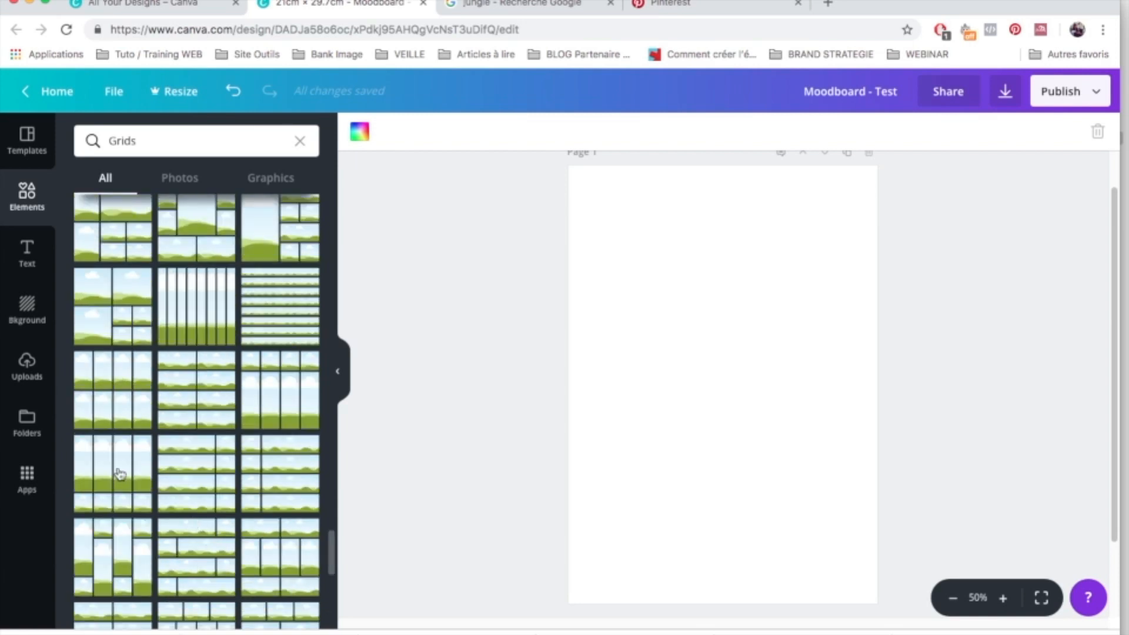
scroll(112, 459, "down", 1)
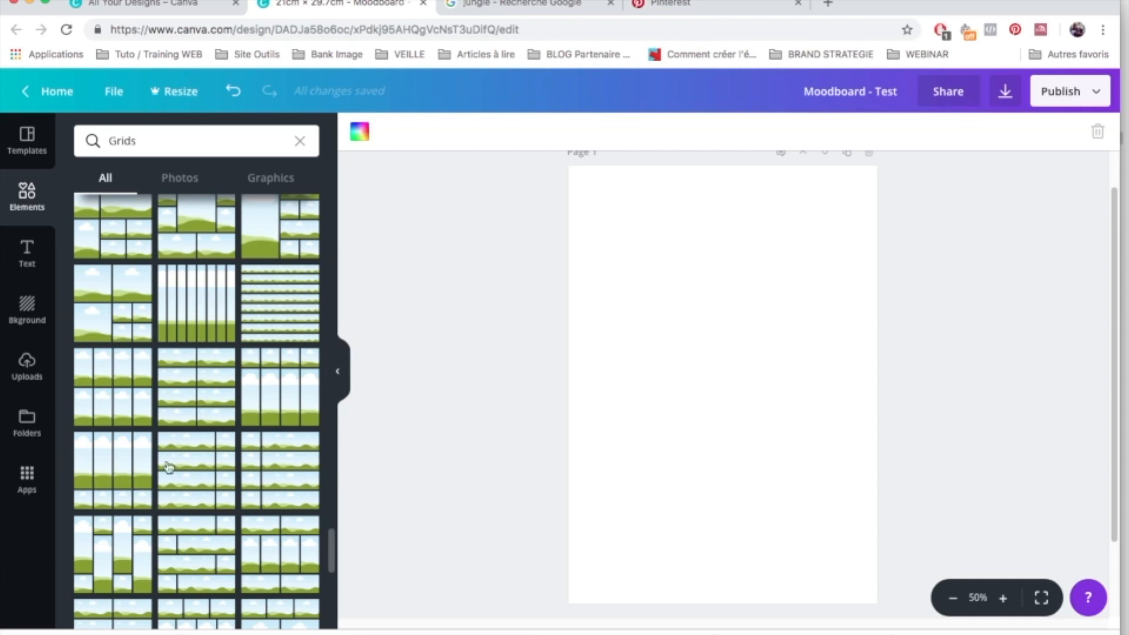
scroll(259, 429, "up", 1)
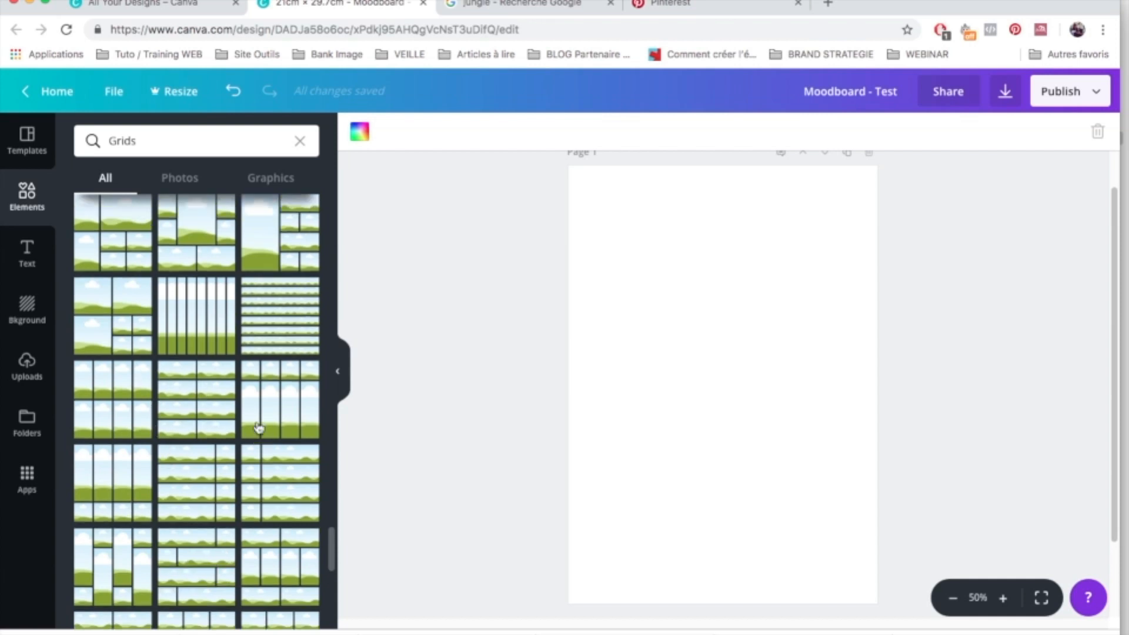
scroll(259, 428, "down", 5)
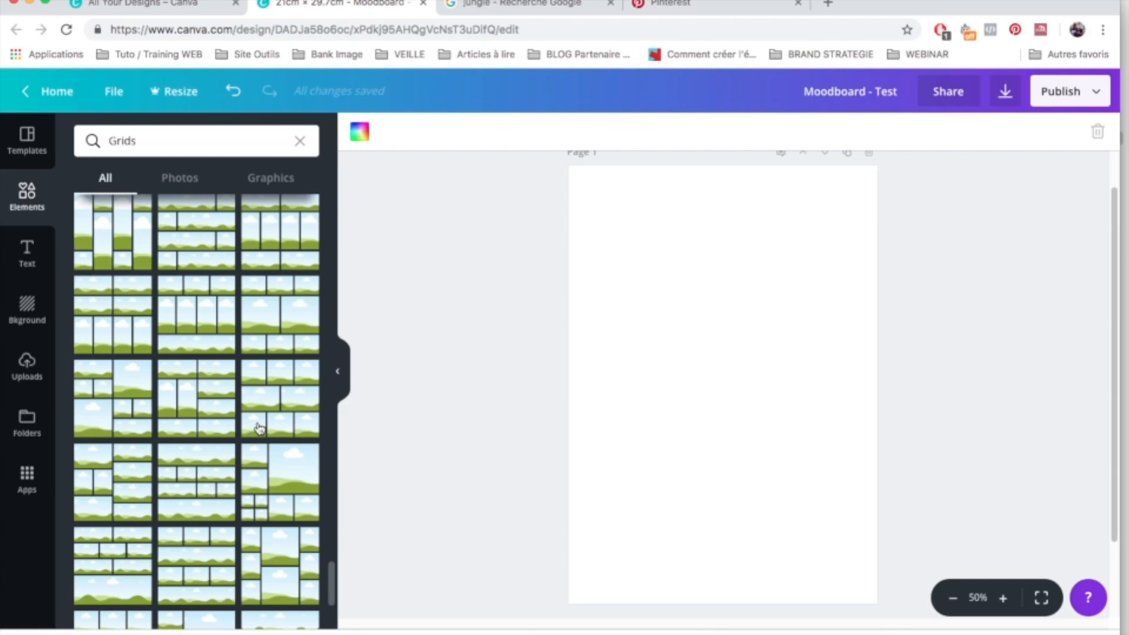
scroll(262, 447, "down", 1)
left_click(250, 481)
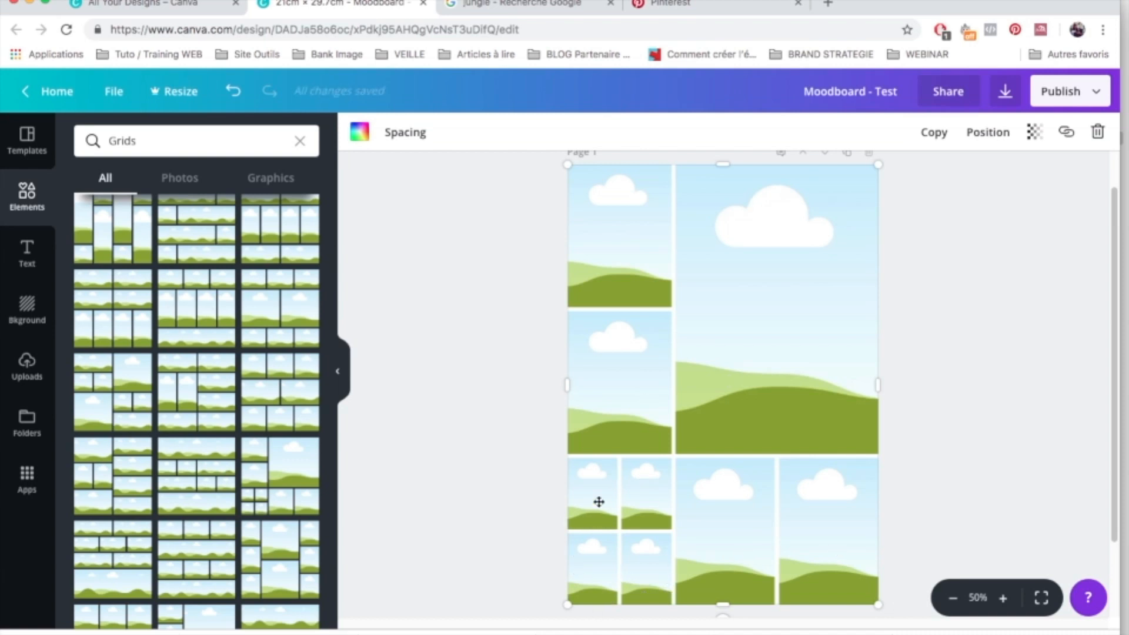
left_click(546, 509)
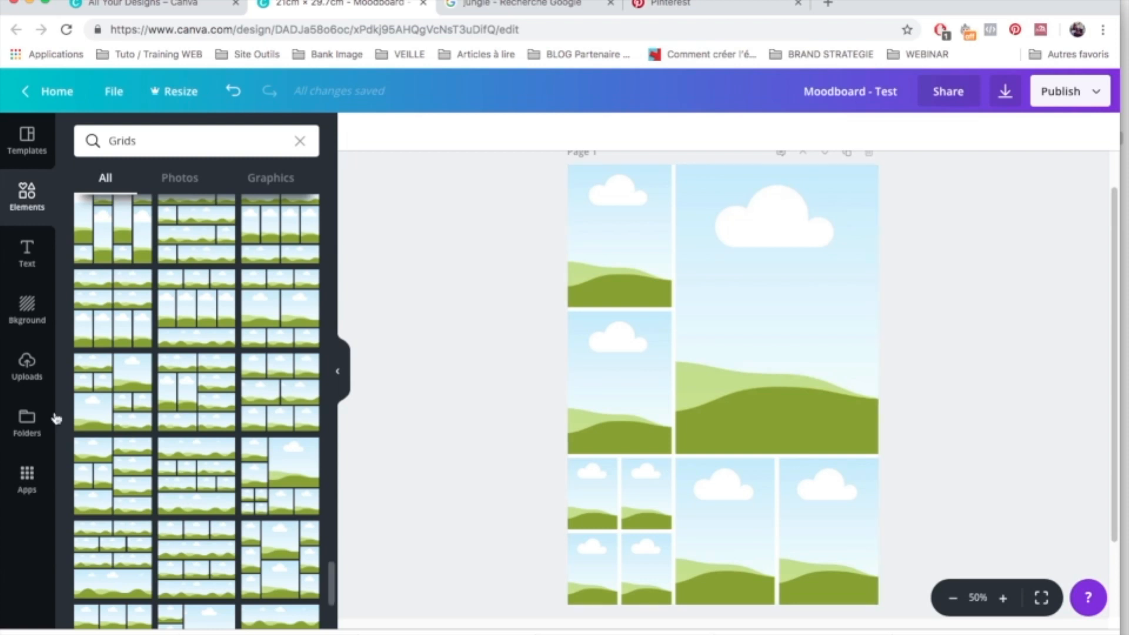
Add a blank second page below the grid page, and show the library of uploaded images.
scroll(799, 435, "down", 2)
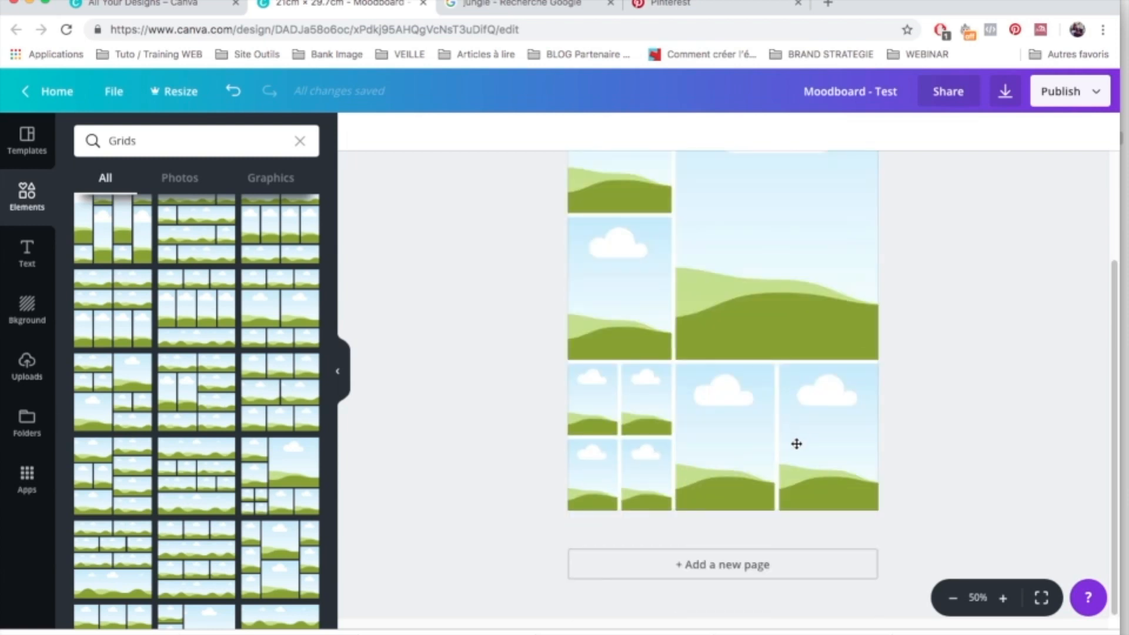
left_click(709, 566)
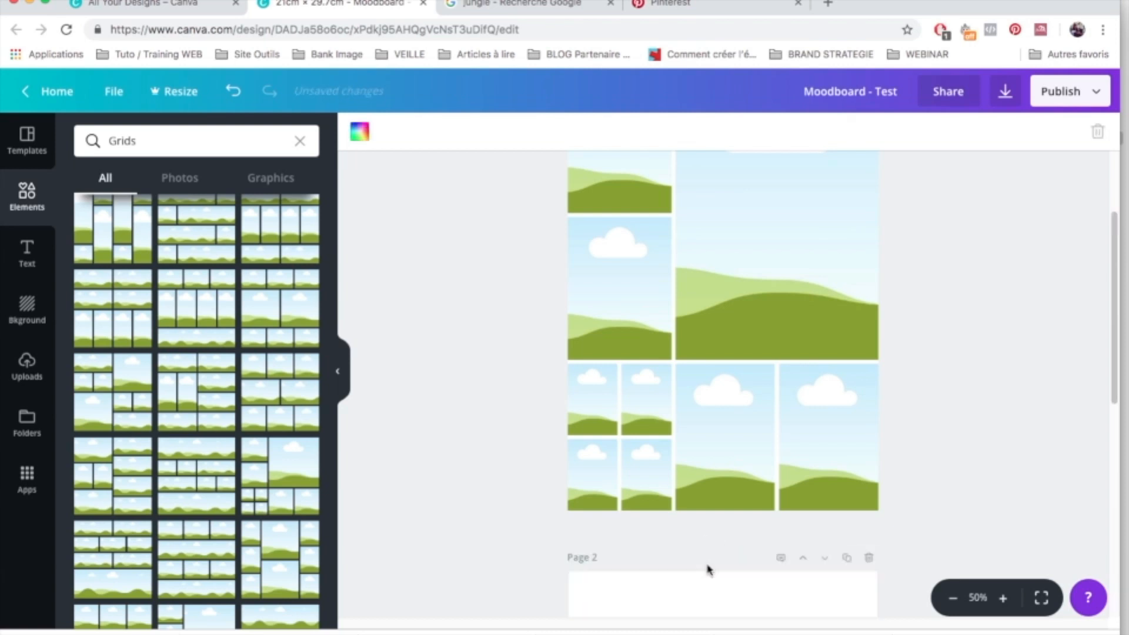
scroll(774, 410, "up", 7)
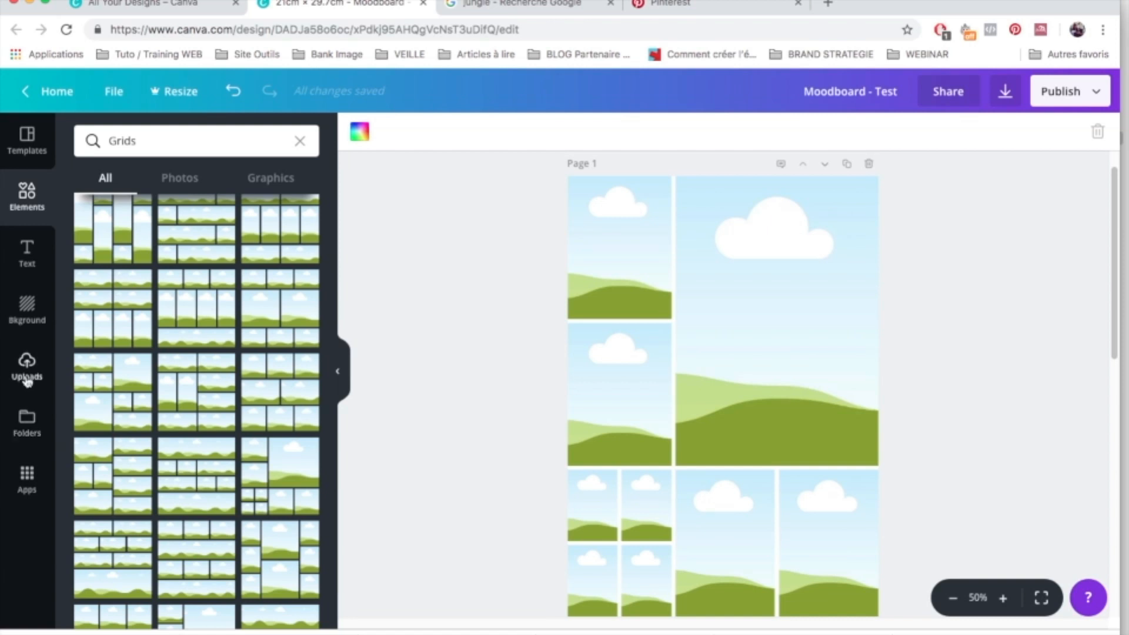
left_click(26, 380)
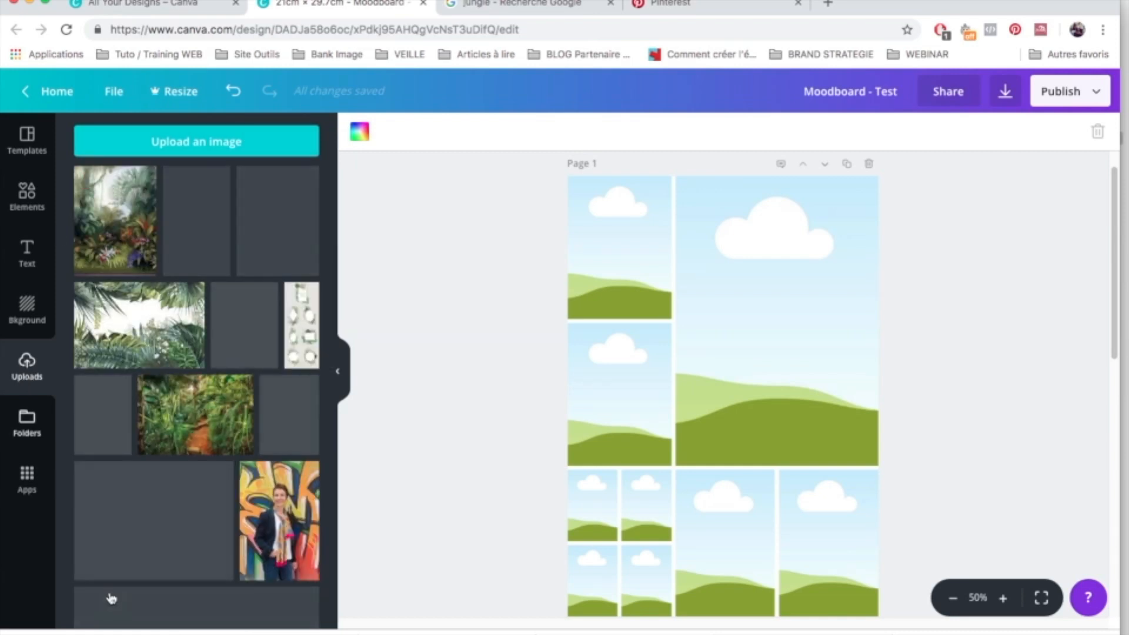
mouse_move(52, 631)
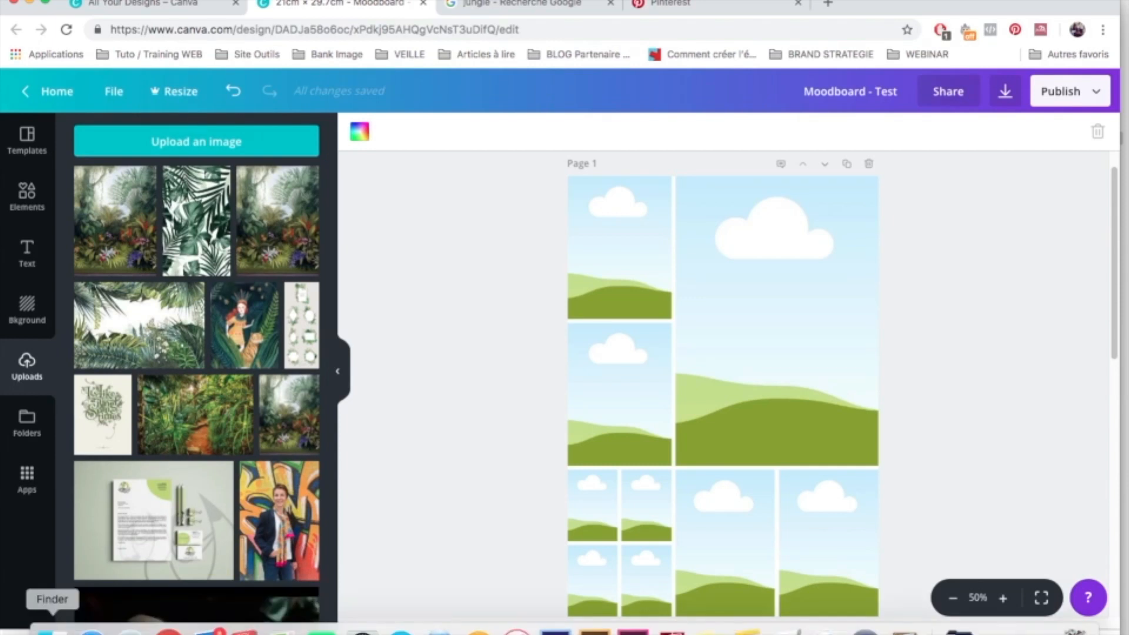
right_click(52, 630)
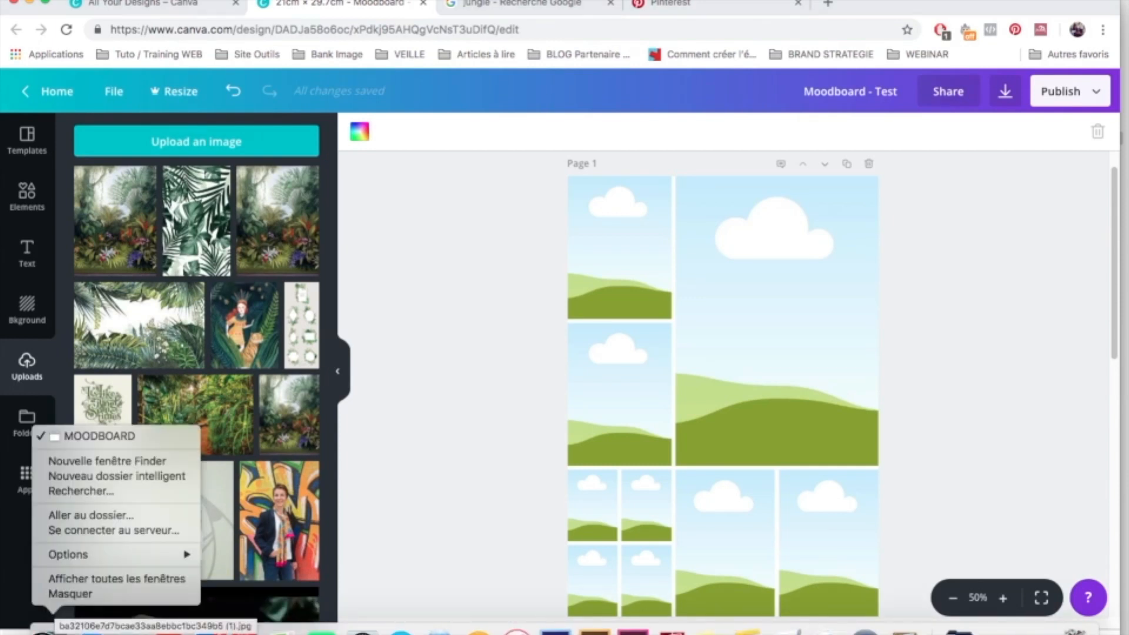
left_click(14, 622)
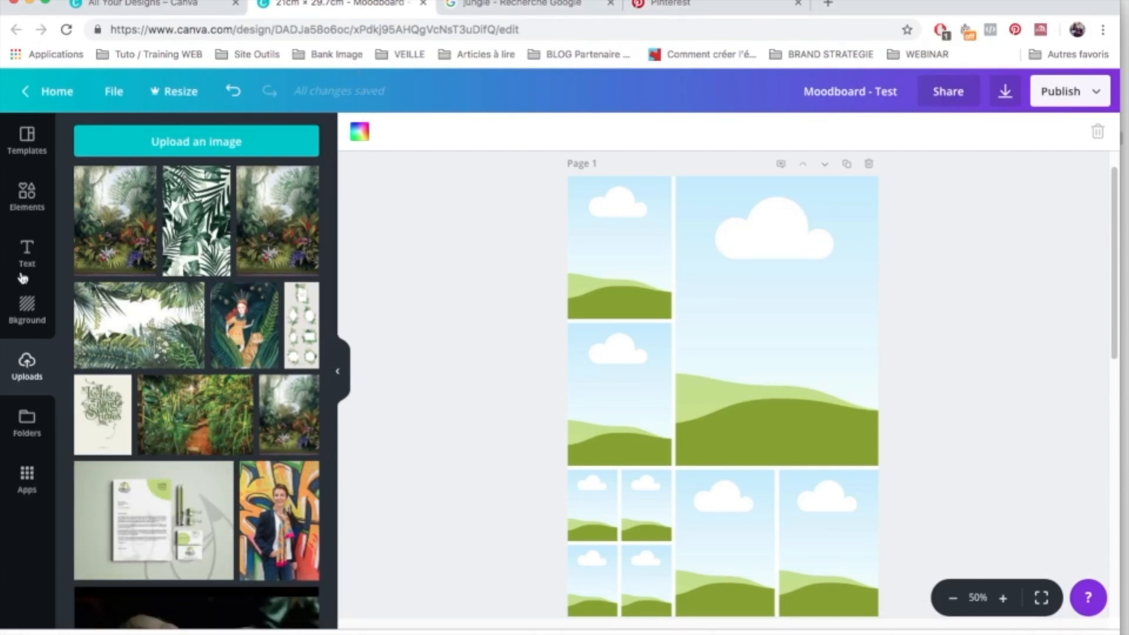
Upload the first image, 6ddf91434...33e41b.jpg, from the MOODBOARD folder.
left_click(156, 148)
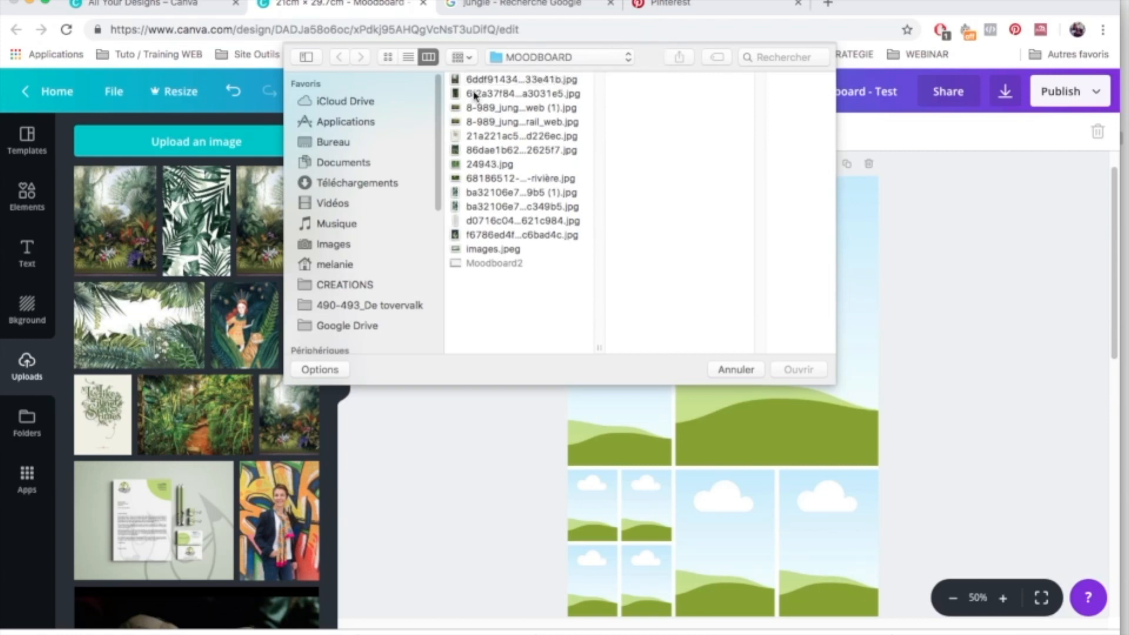
left_click(479, 81)
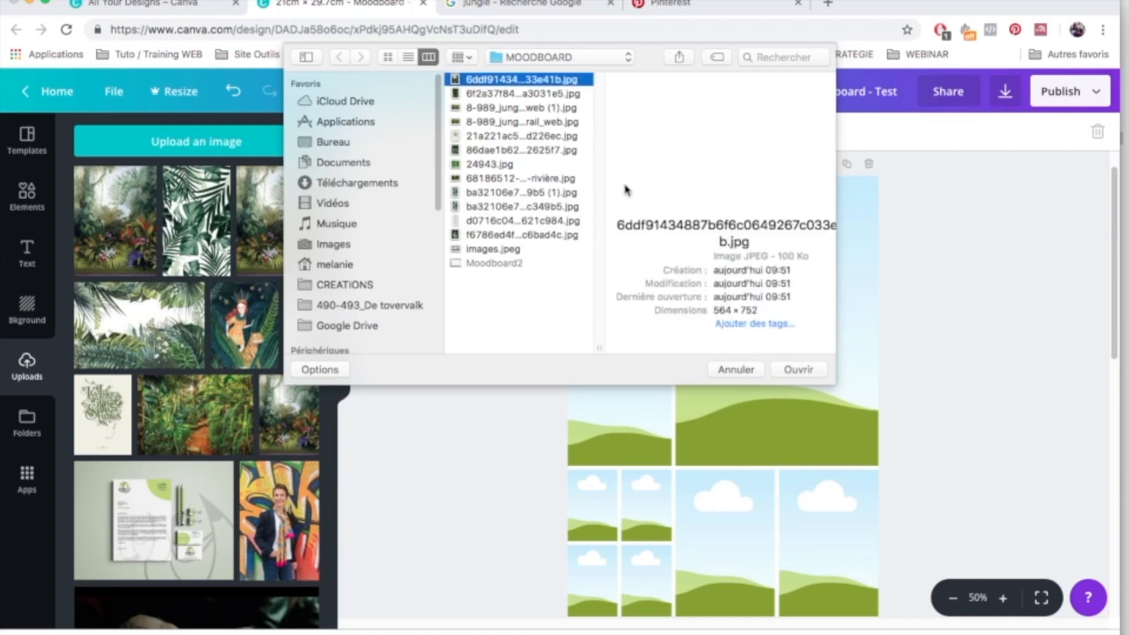
left_click(794, 368)
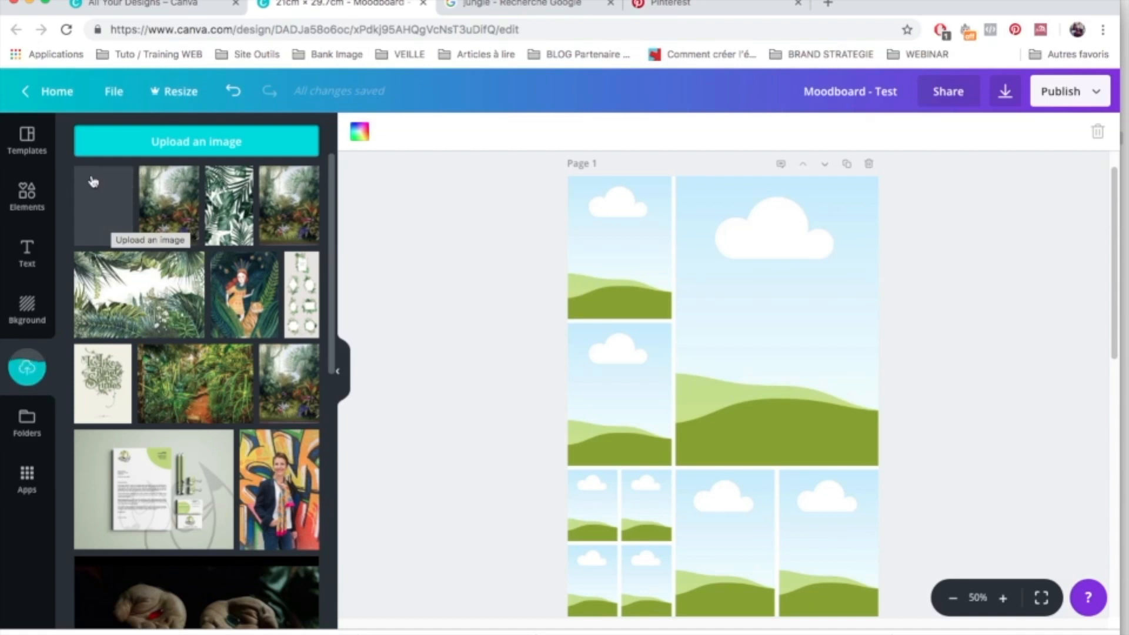
Upload the palm-leaf pattern image ba32106e7d7bcae33aa8ebb...b5 (1).jpg from the MOODBOARD folder.
left_click(50, 627)
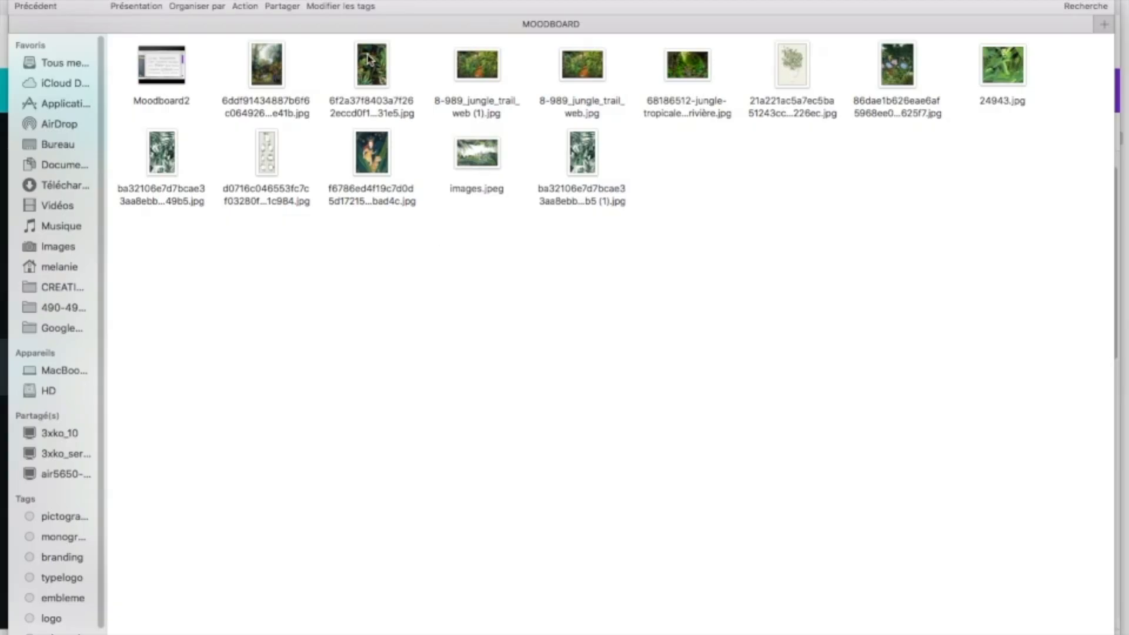
left_click_drag(416, 8, 494, 310)
left_click(856, 362)
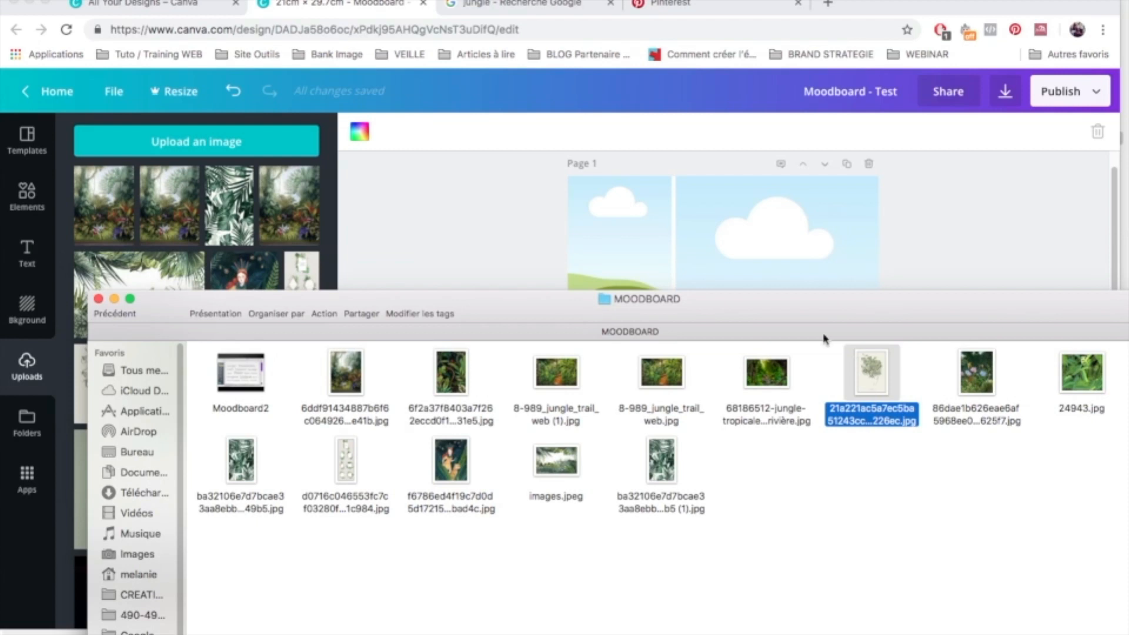
left_click(656, 465)
left_click_drag(551, 316, 729, 304)
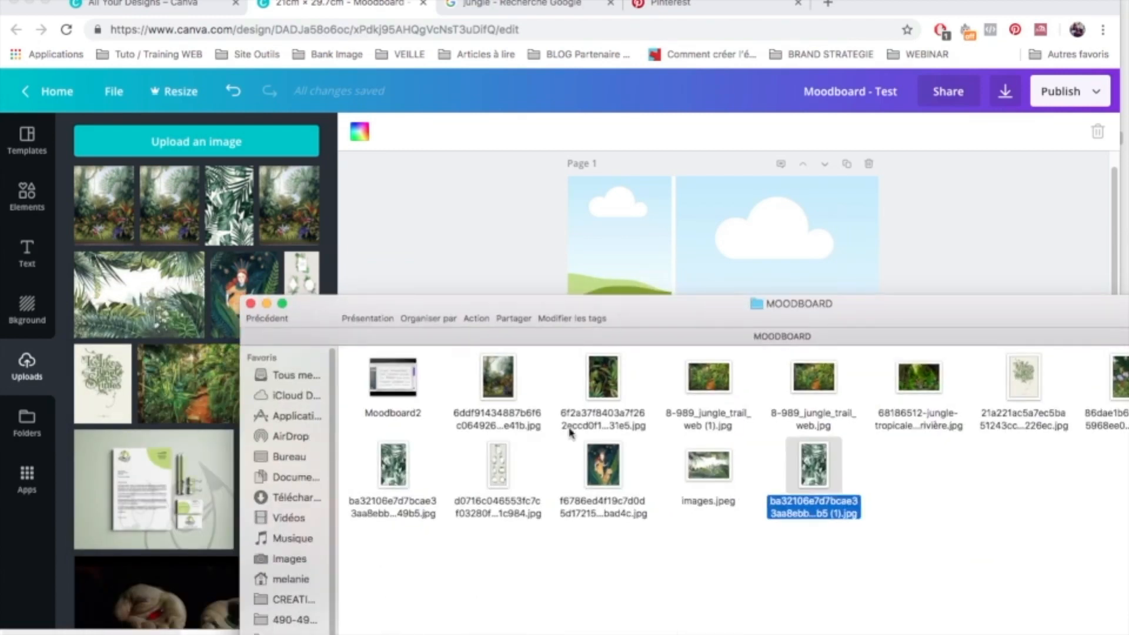
left_click_drag(815, 503, 149, 271)
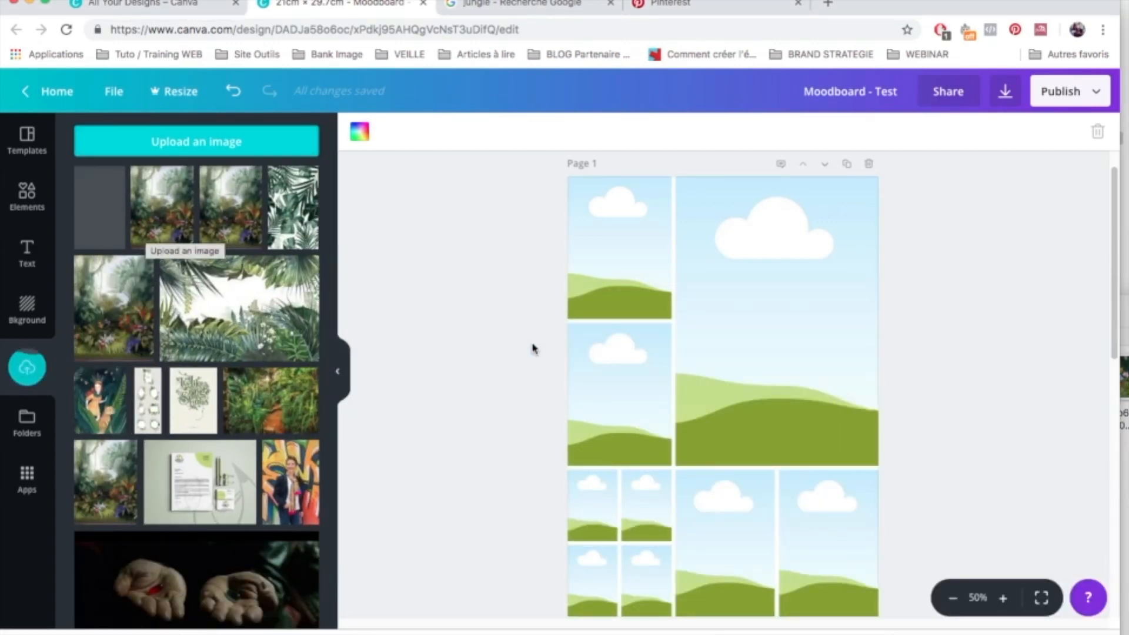
Fill the large grid cell with the jungle flower painting and the upper-left cell with the palm-leaf pattern.
scroll(517, 353, "down", 1)
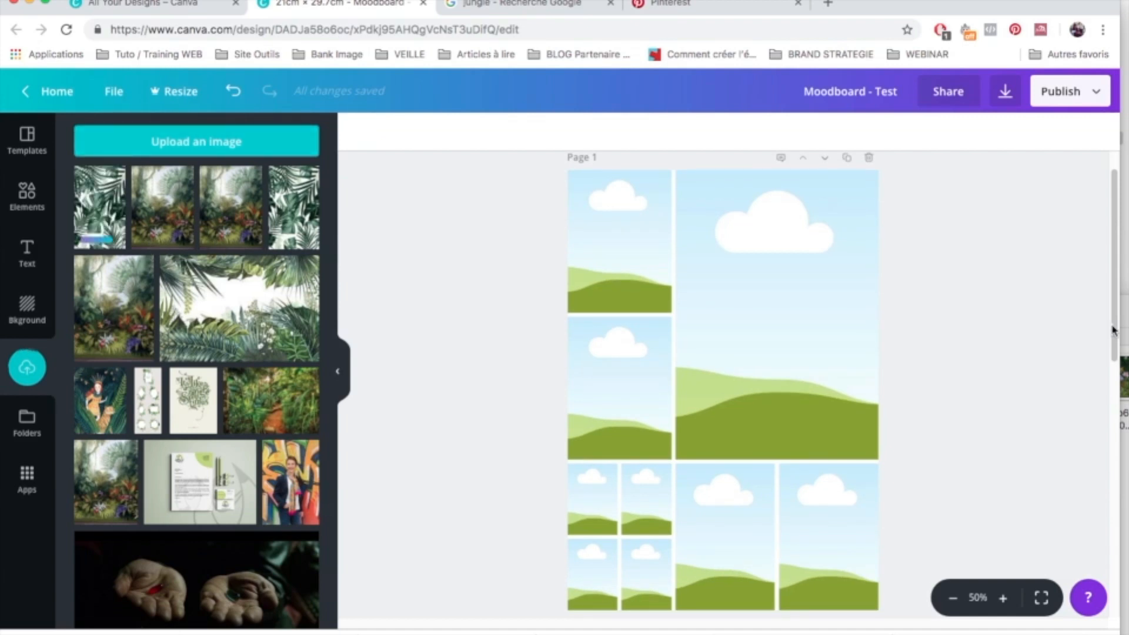
left_click_drag(1115, 328, 1116, 331)
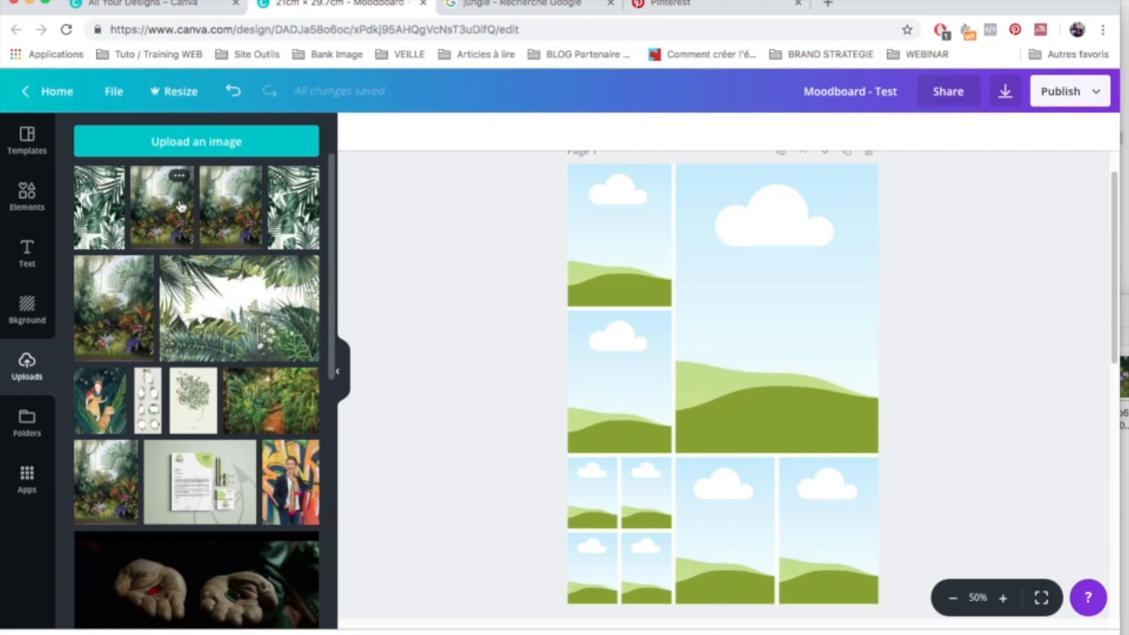
left_click_drag(180, 206, 759, 290)
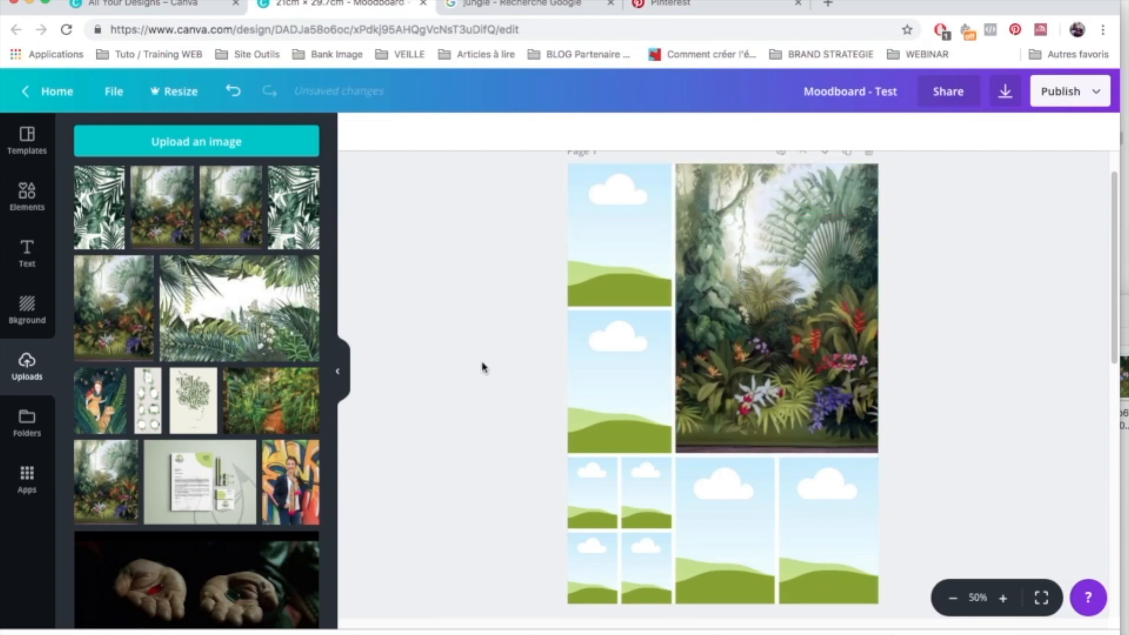
left_click_drag(315, 228, 582, 242)
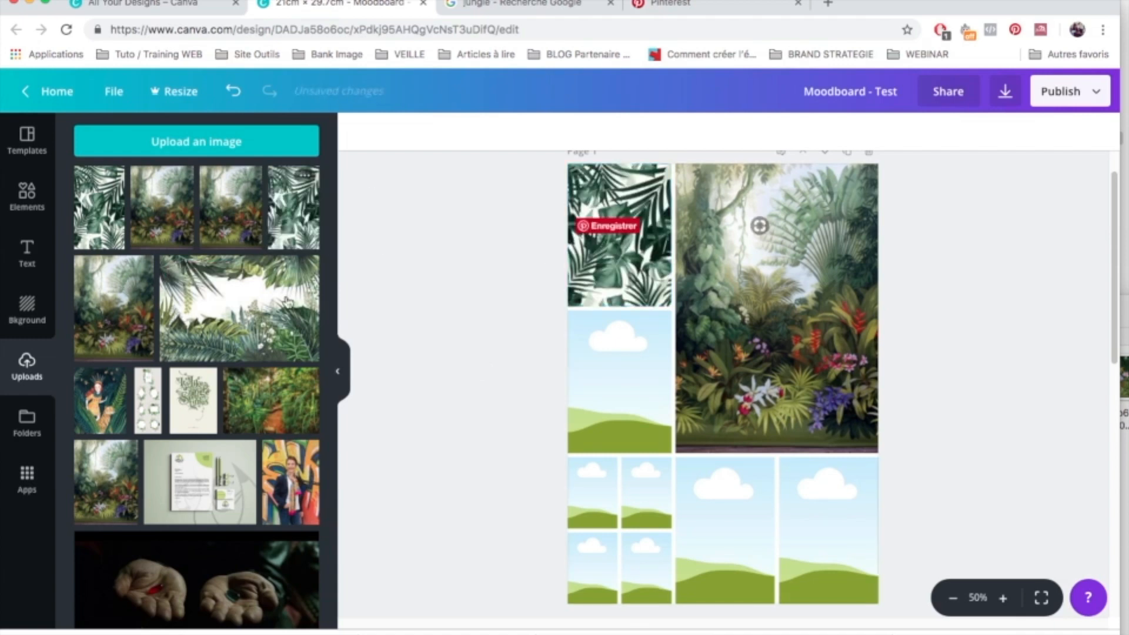
Place the white-centred foliage image below the palm leaves, and the girl-with-tiger illustration and "It's like a jungle sometimes" lettering in the lower-right cells.
left_click_drag(228, 310, 574, 371)
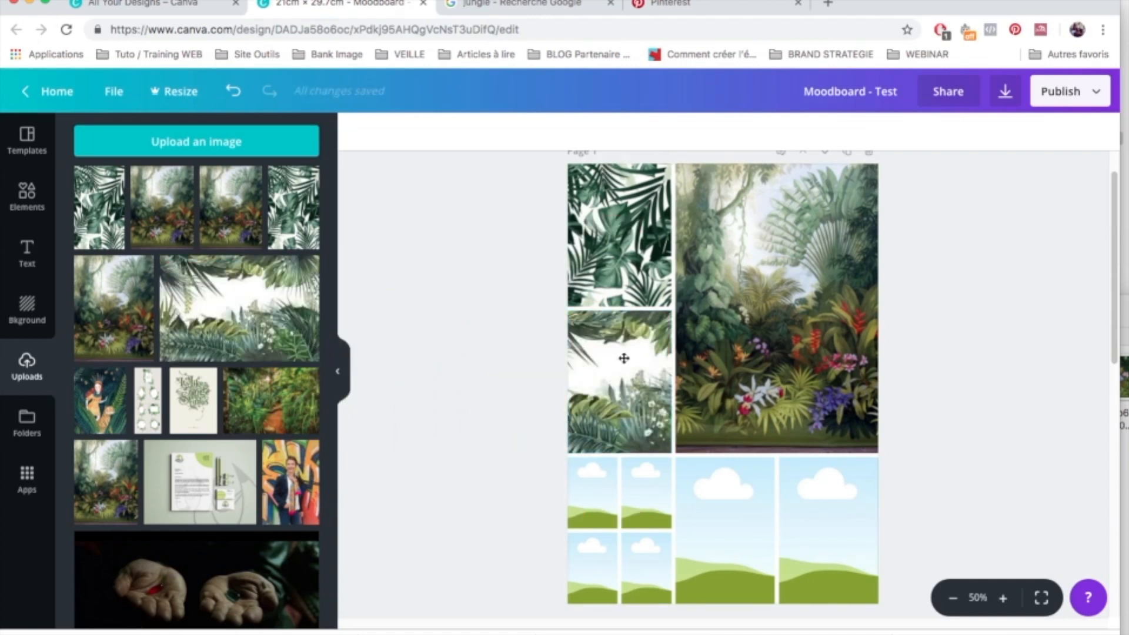
left_click_drag(109, 399, 728, 513)
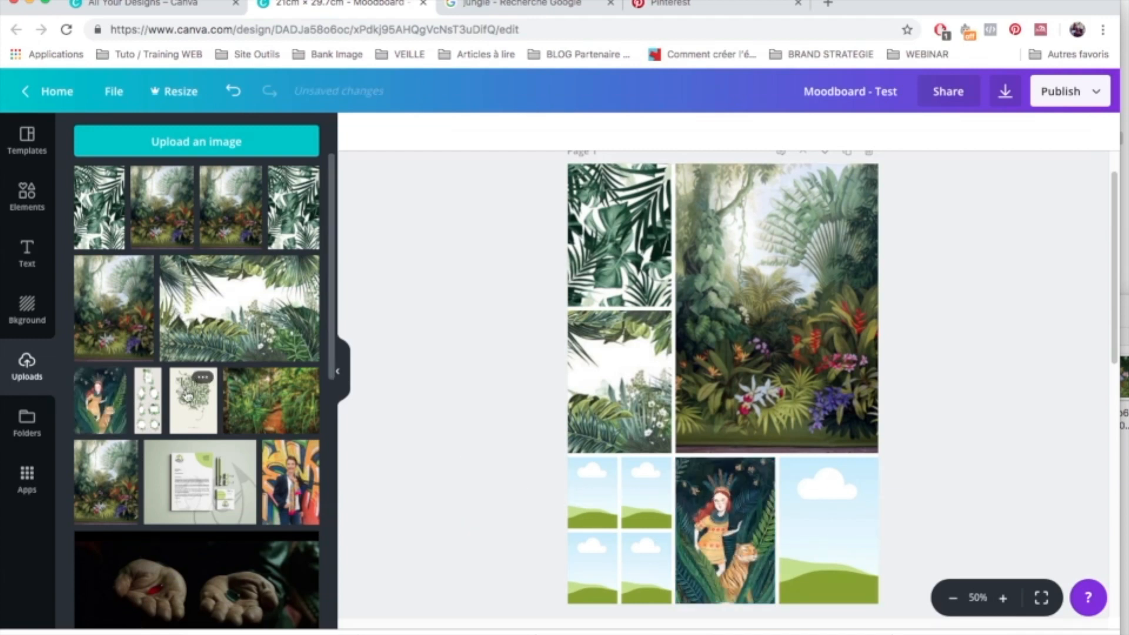
left_click_drag(534, 447, 819, 504)
Enlarge the jungle lettering image inside its cell and reposition it so the words fill the frame.
double_click(826, 503)
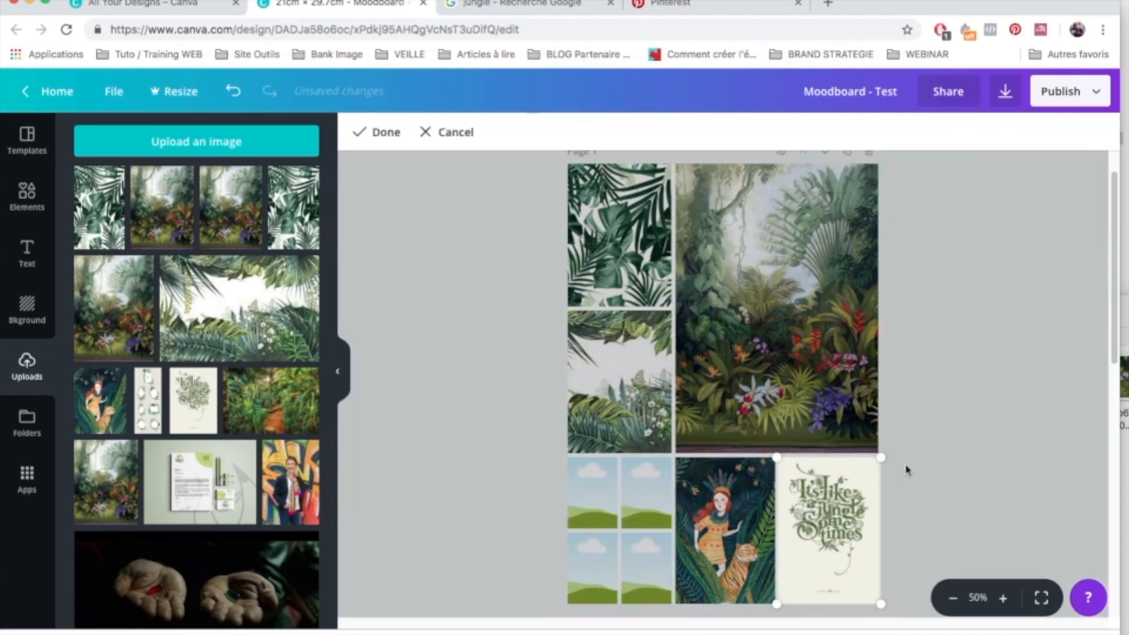
left_click_drag(879, 460, 953, 378)
left_click_drag(827, 491, 794, 563)
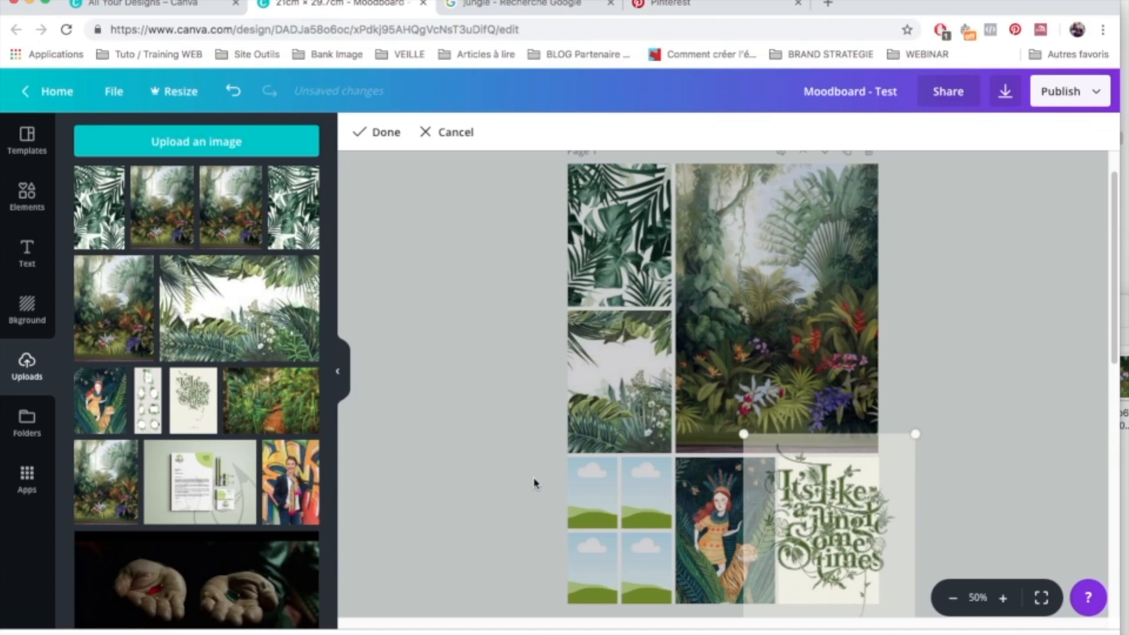
left_click(505, 468)
scroll(836, 478, "down", 2)
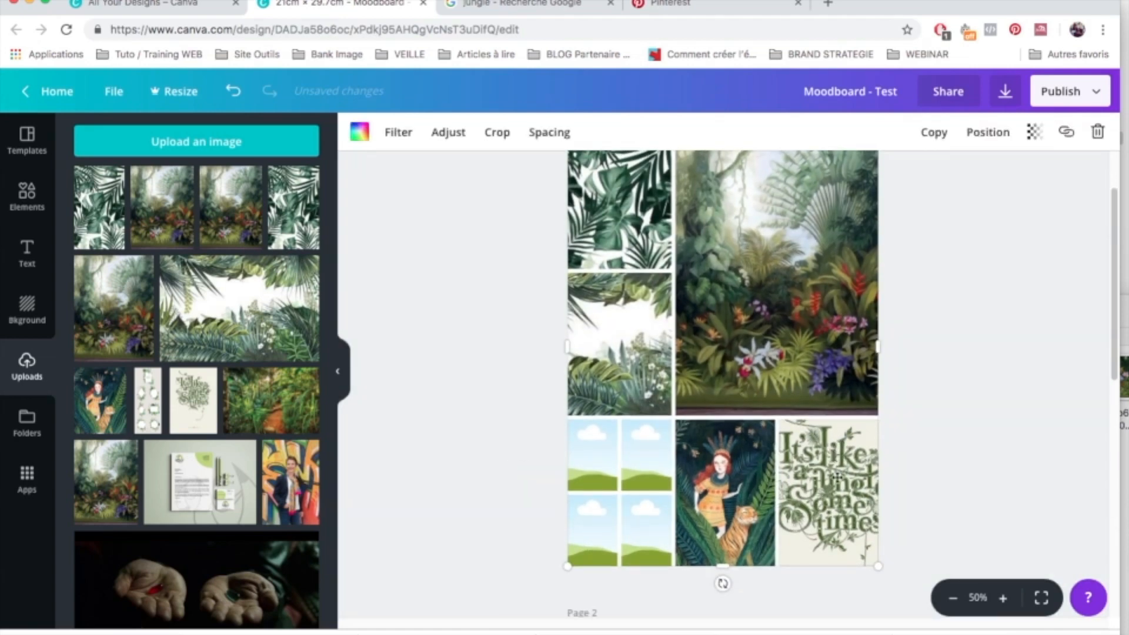
double_click(836, 478)
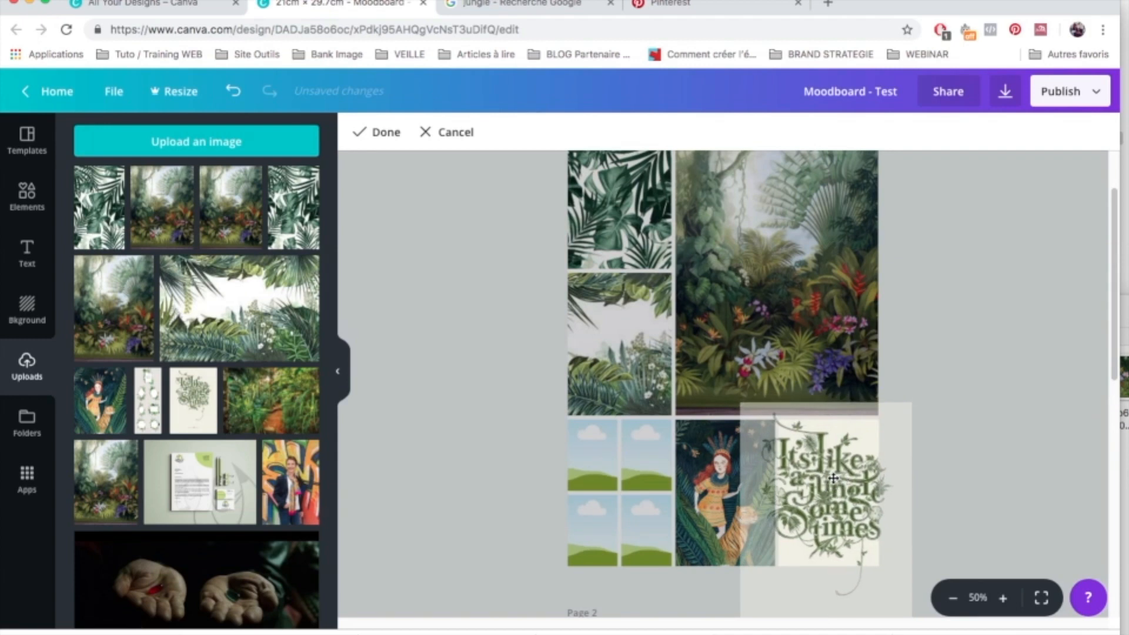
left_click(951, 423)
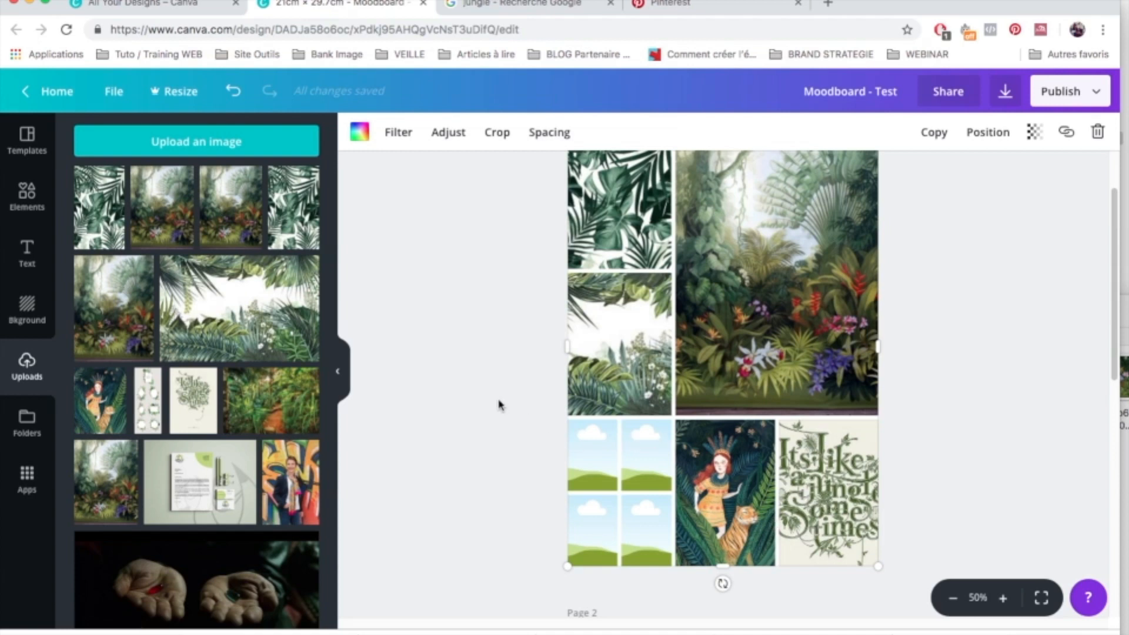
Replace the white-centred foliage image below the palm-leaf pattern with the jungle trail photo.
scroll(500, 407, "up", 1)
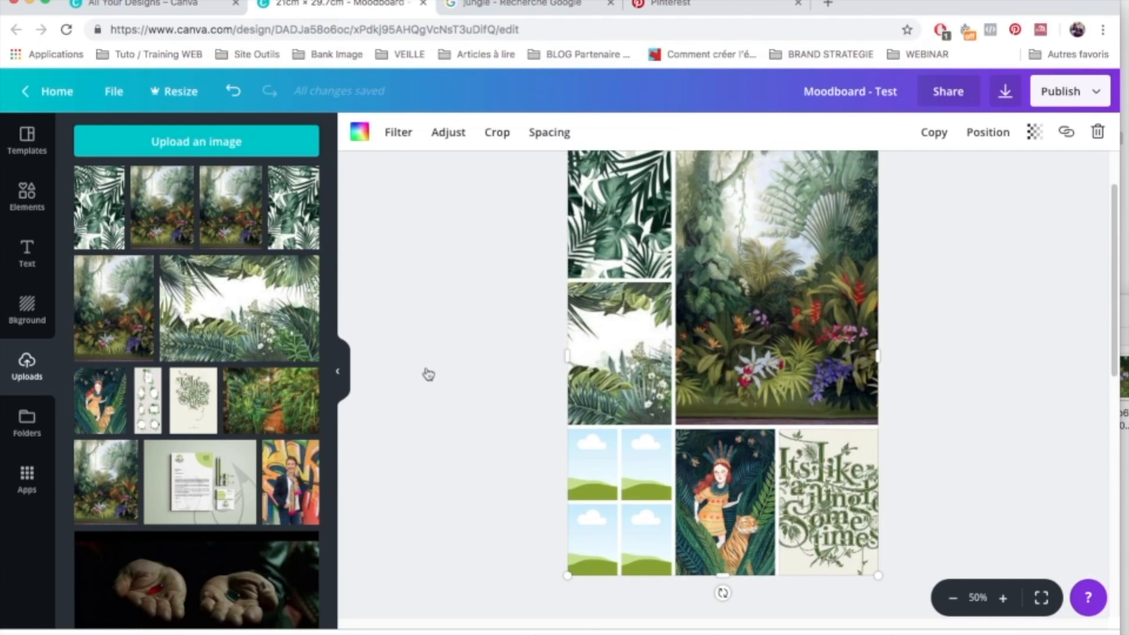
left_click_drag(263, 388, 598, 352)
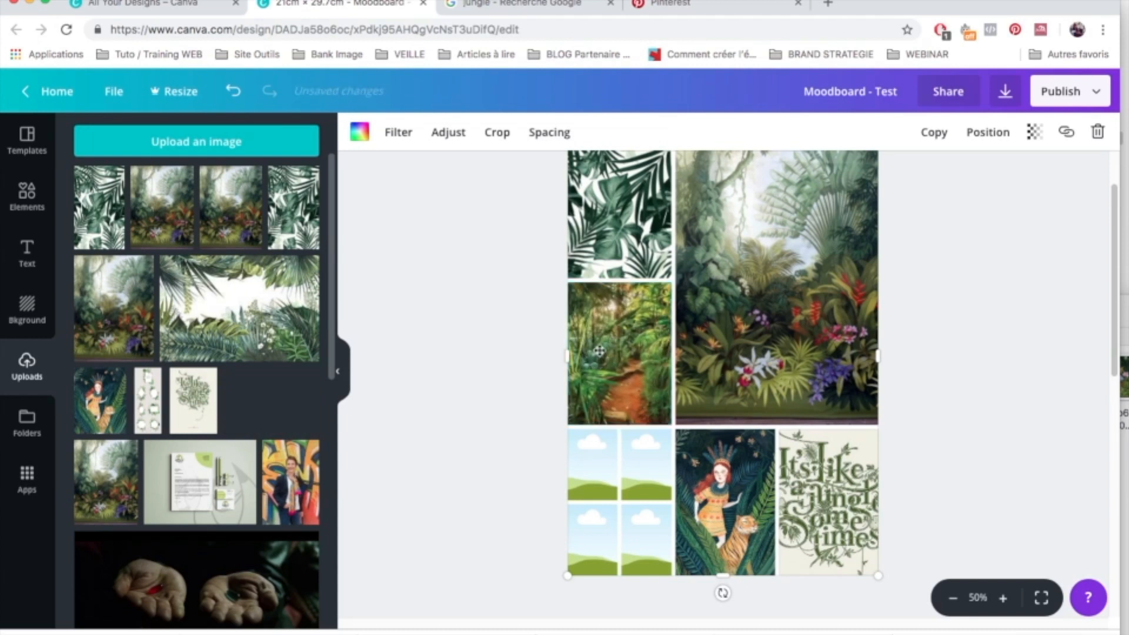
left_click(487, 333)
Enlarge the jungle flower painting inside the large cell and shift it to crop out its borders.
double_click(768, 330)
scroll(769, 330, "up", 2)
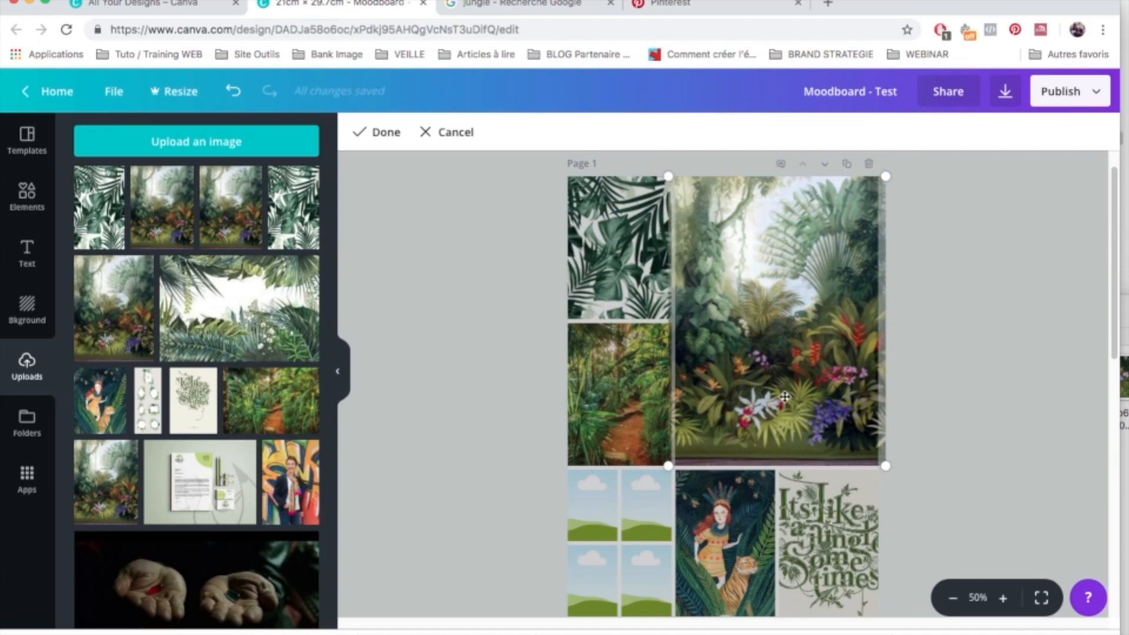
left_click_drag(883, 464, 929, 522)
left_click_drag(830, 387, 792, 364)
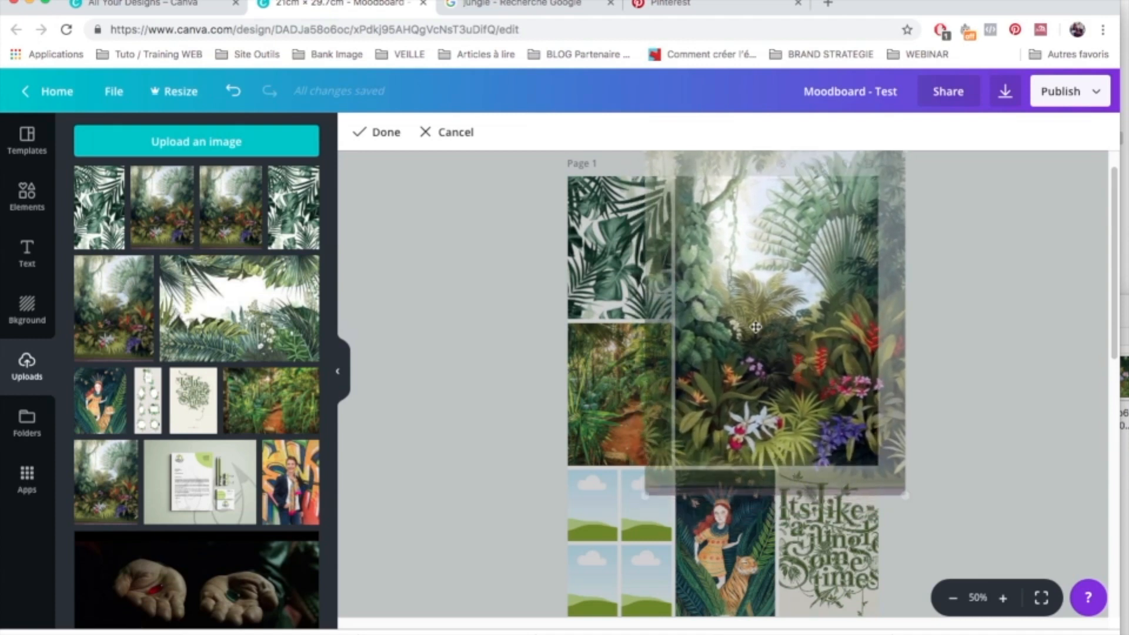
left_click(385, 132)
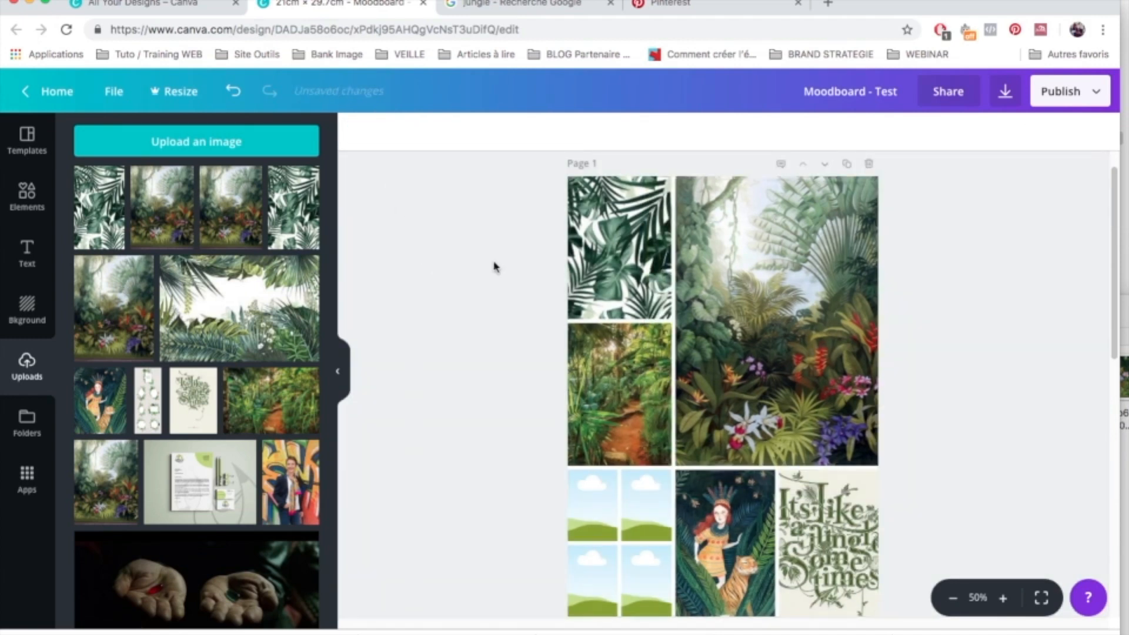
Fill the upper-left of the four small grid cells with the custom dark green #246230.
scroll(494, 268, "down", 1)
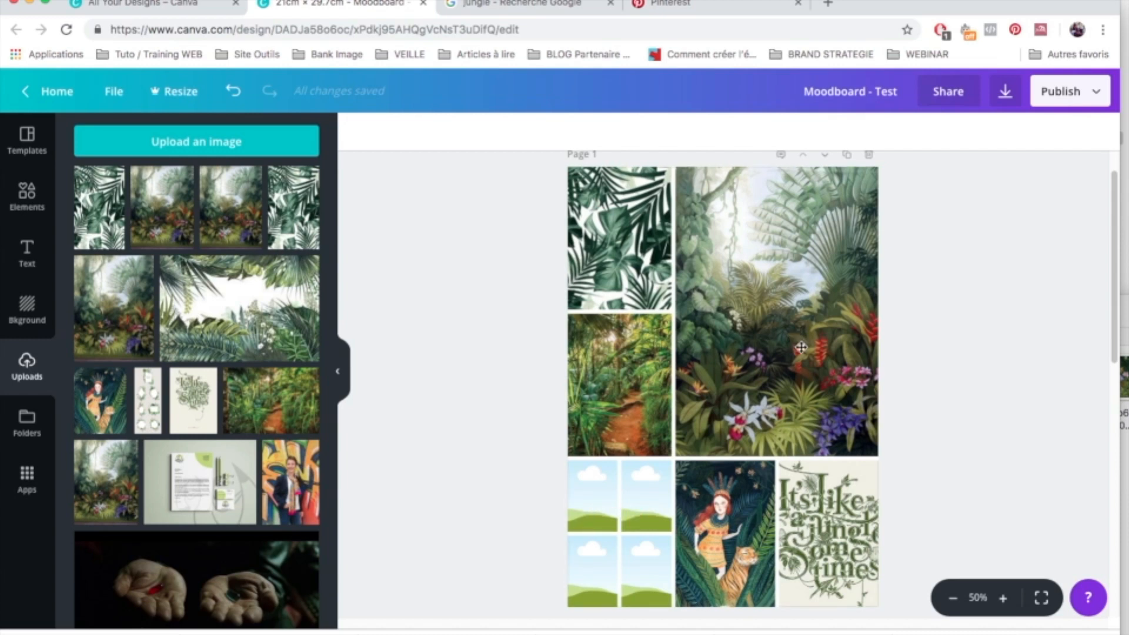
scroll(493, 452, "down", 1)
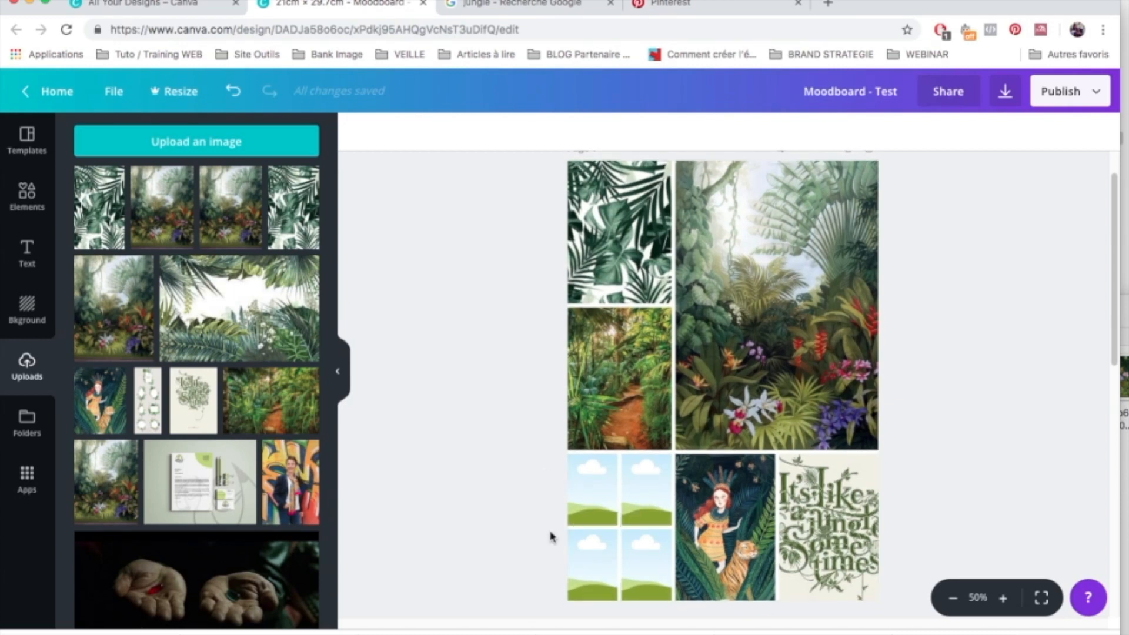
left_click(599, 487)
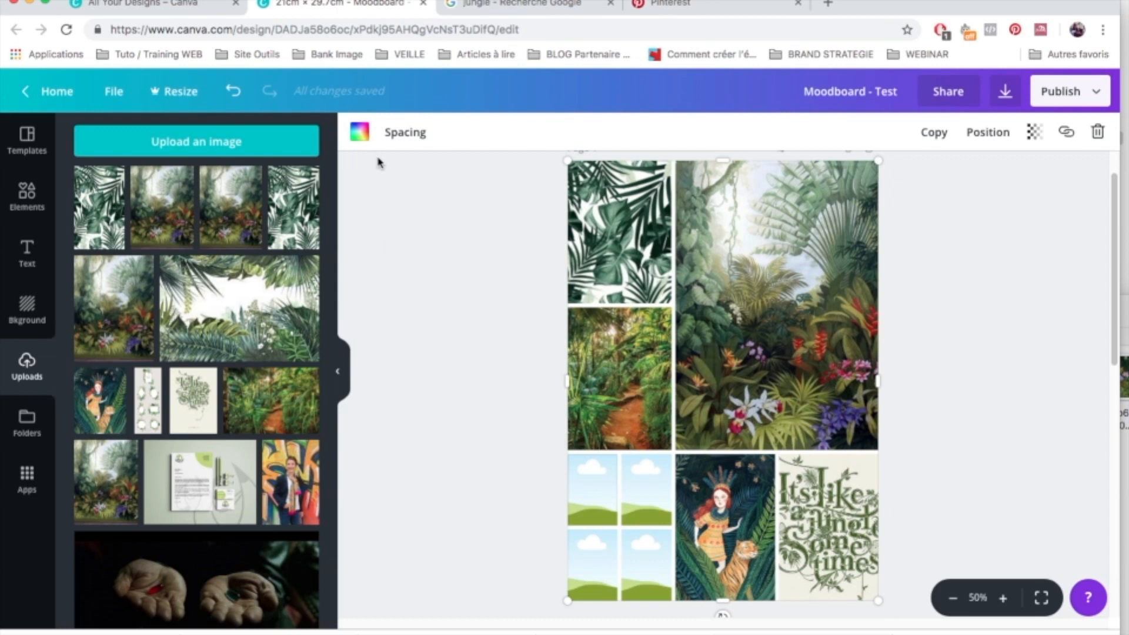
left_click(358, 136)
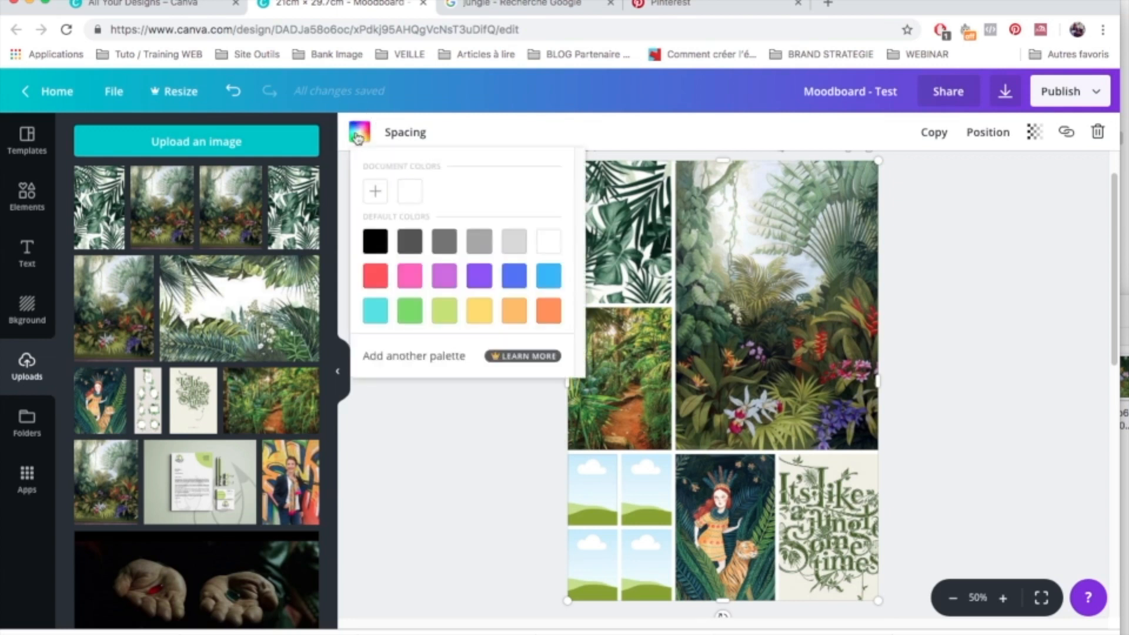
left_click(375, 192)
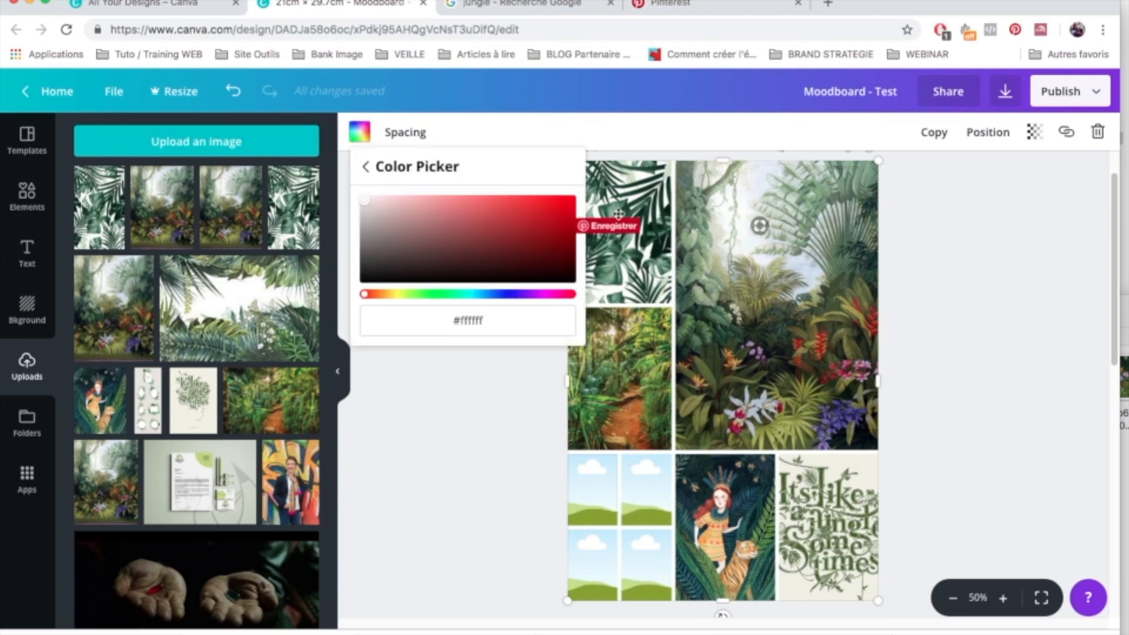
mouse_move(421, 292)
left_mouse_down()
mouse_move(559, 296)
mouse_move(413, 299)
mouse_move(441, 299)
left_mouse_up()
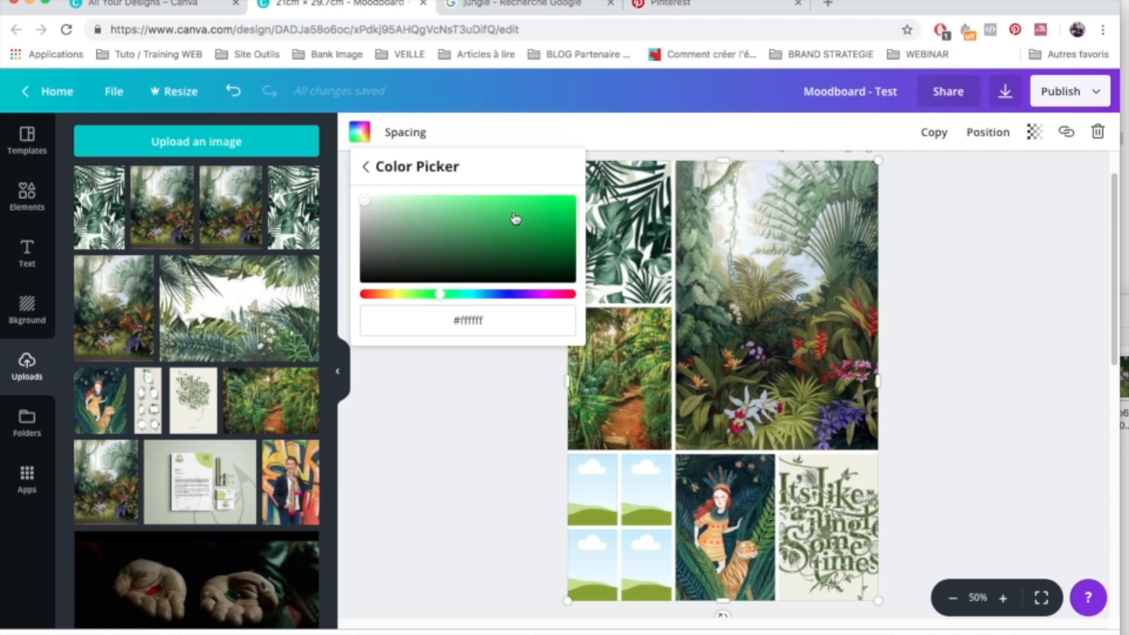
left_click(562, 210)
left_click_drag(523, 213, 497, 248)
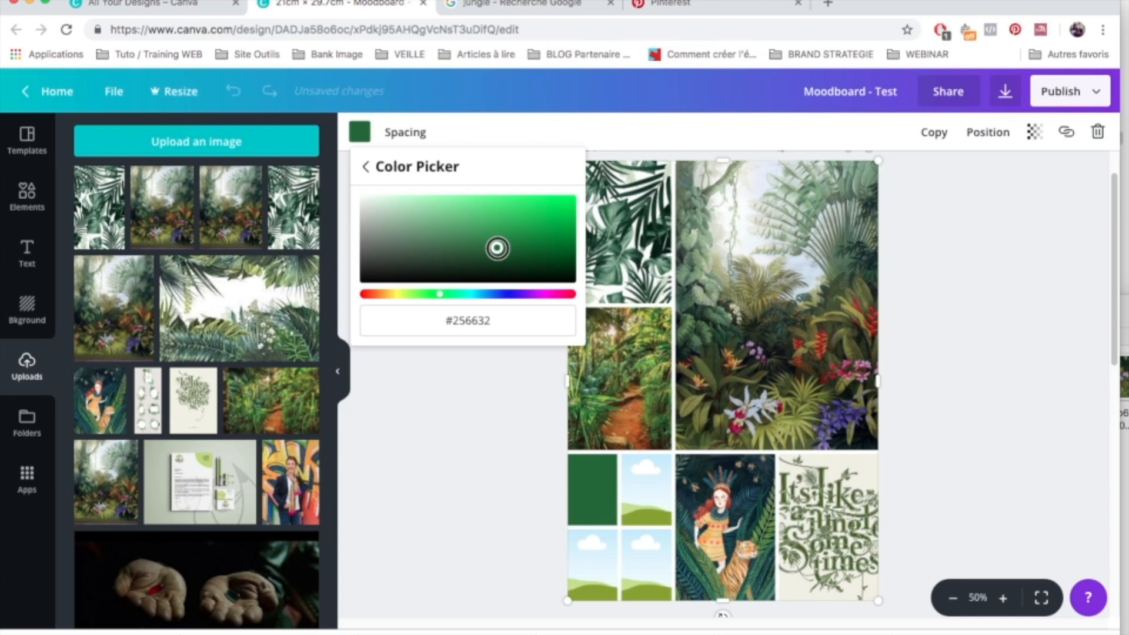
left_click_drag(497, 248, 497, 248)
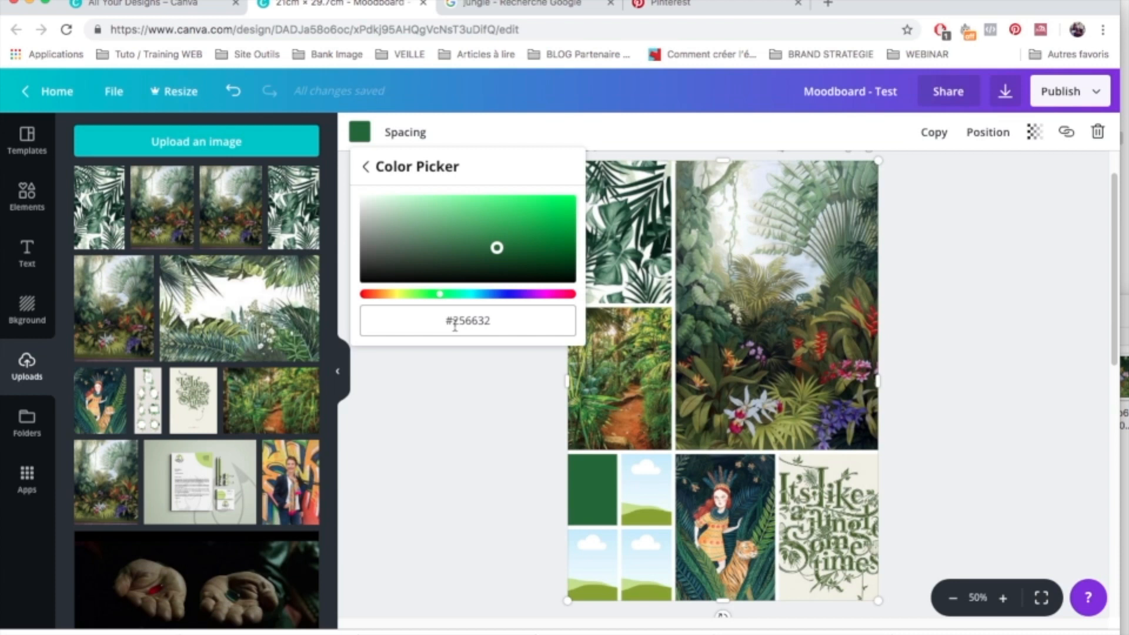
left_click_drag(454, 325, 490, 325)
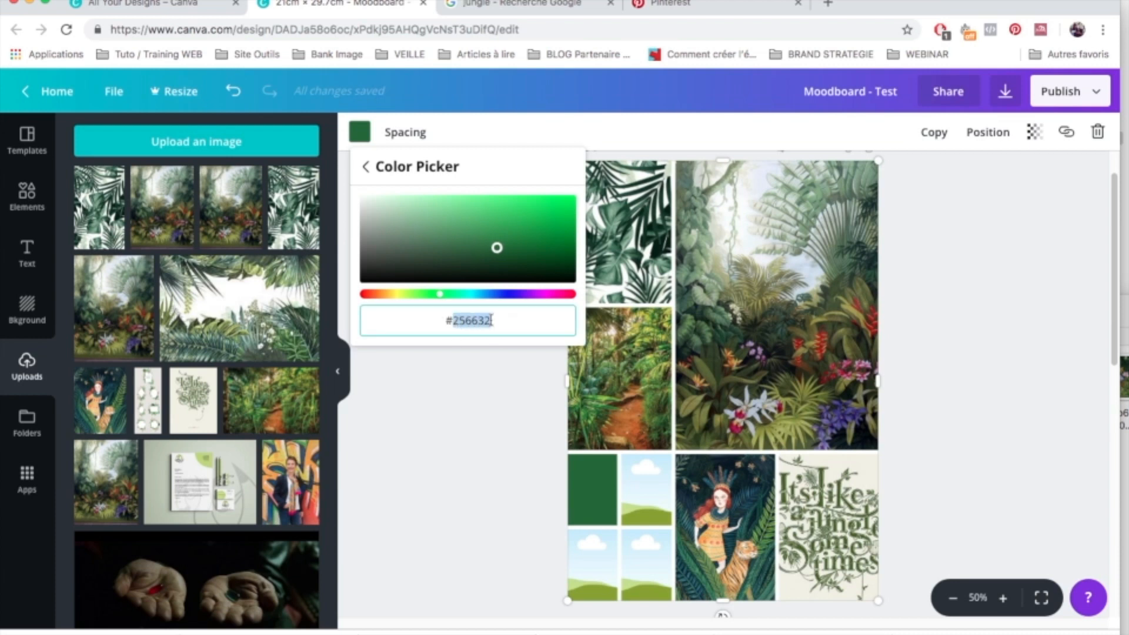
left_click_drag(497, 248, 497, 250)
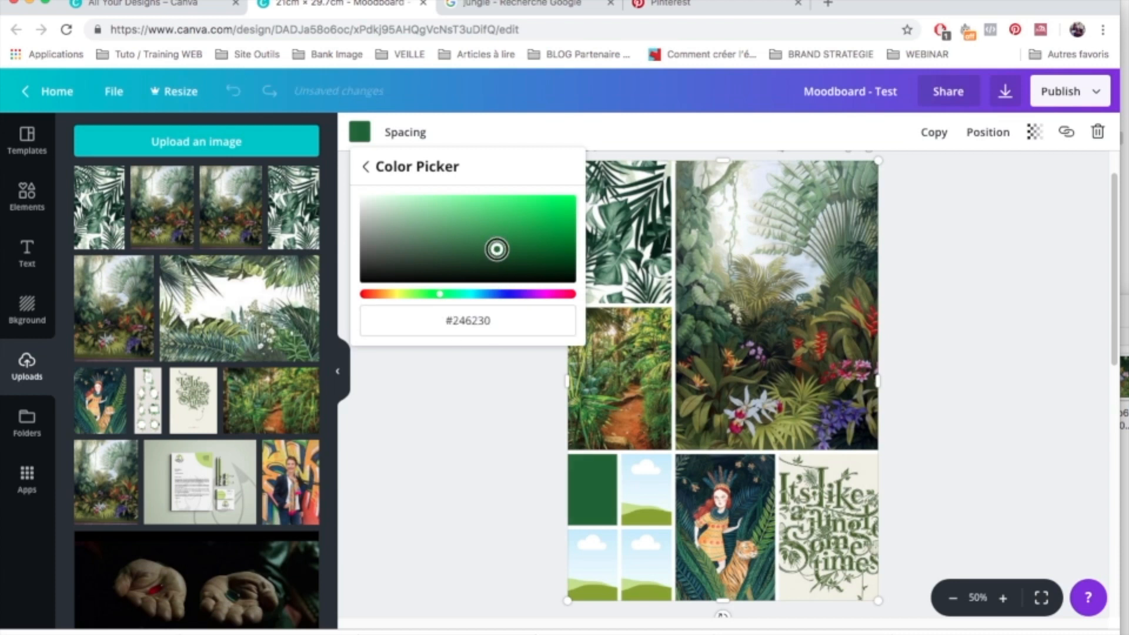
left_click(475, 419)
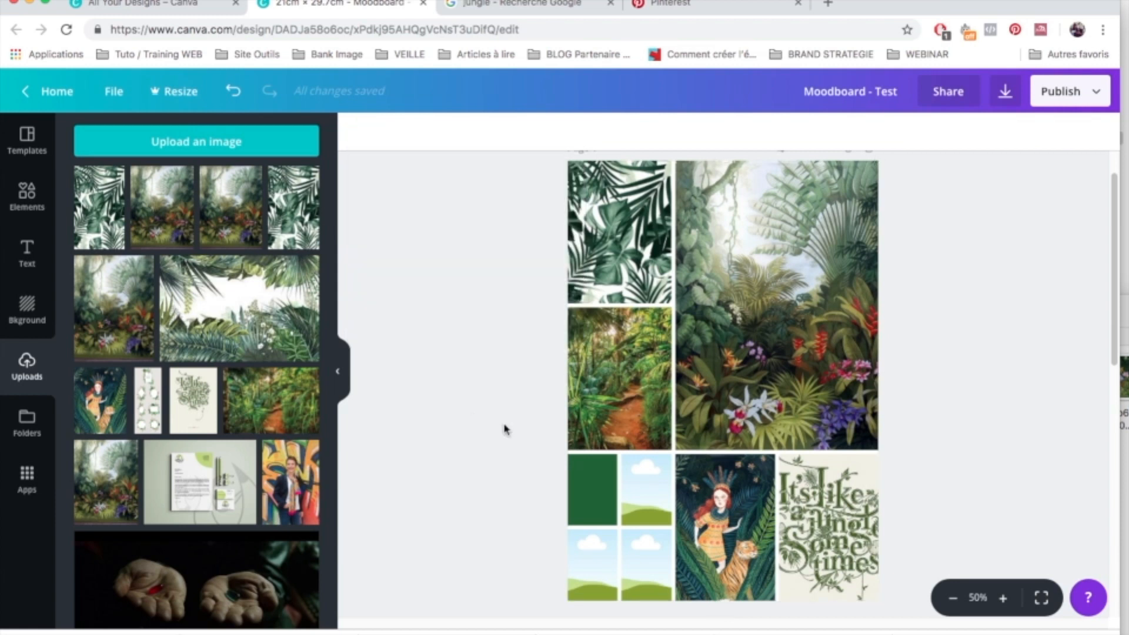
Fill the upper-right of the four small grid cells with the custom burnt orange #cf6421.
left_click(638, 494)
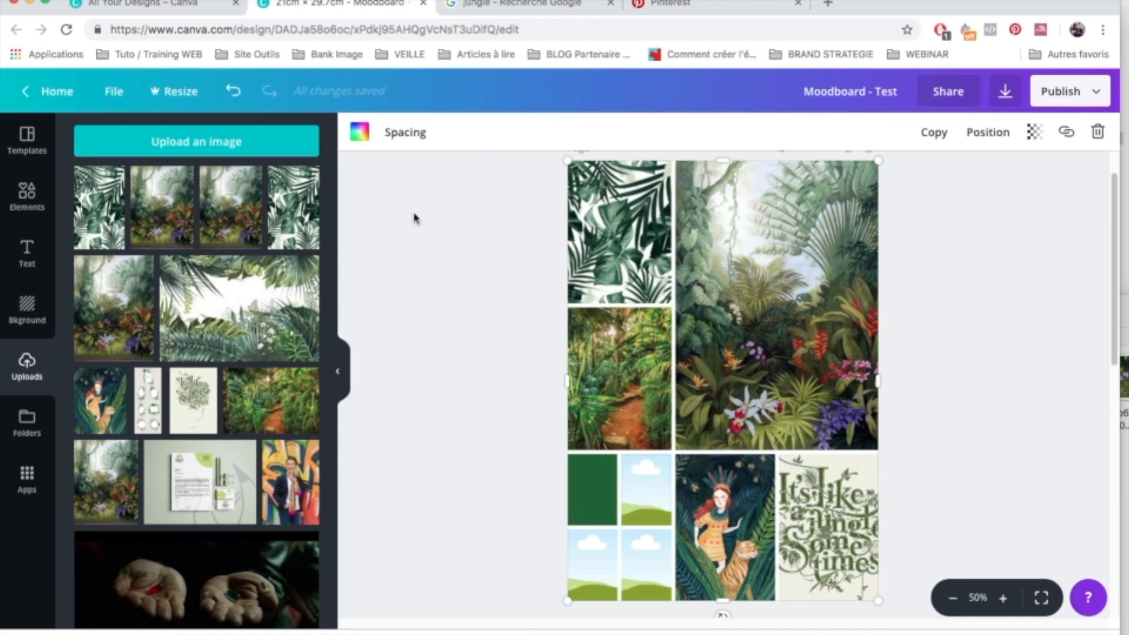
left_click(360, 133)
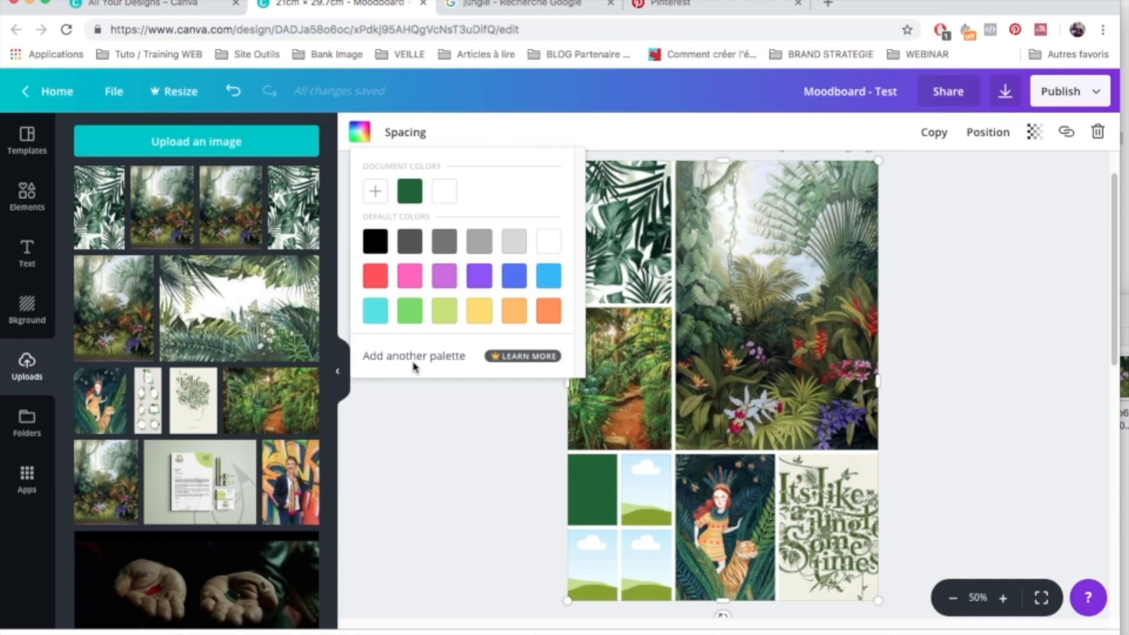
left_click(549, 311)
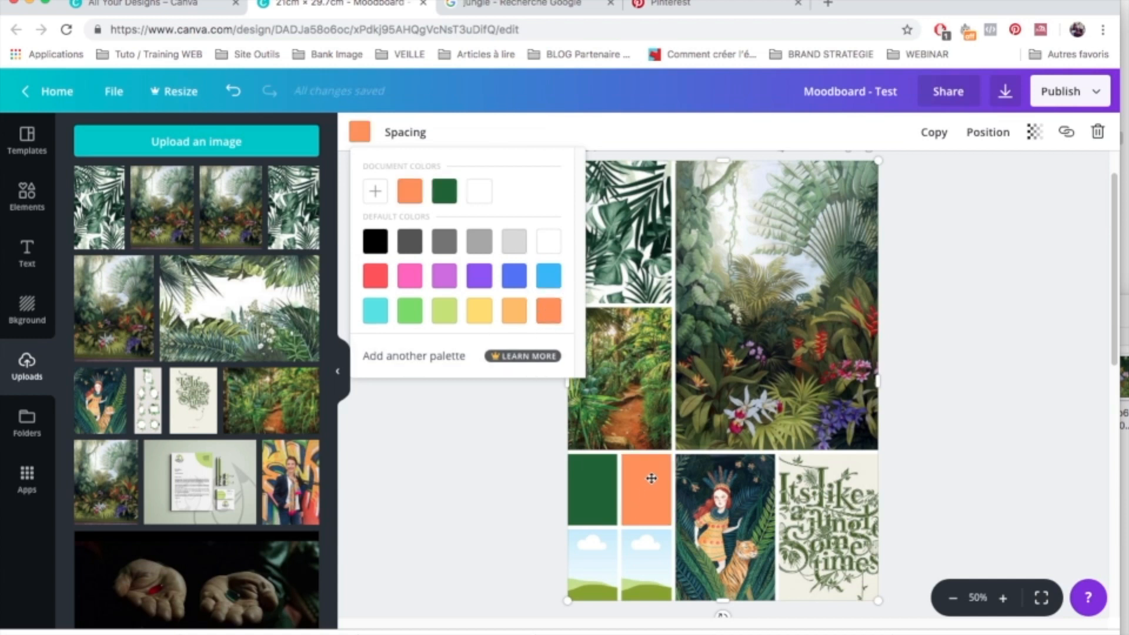
left_click(374, 192)
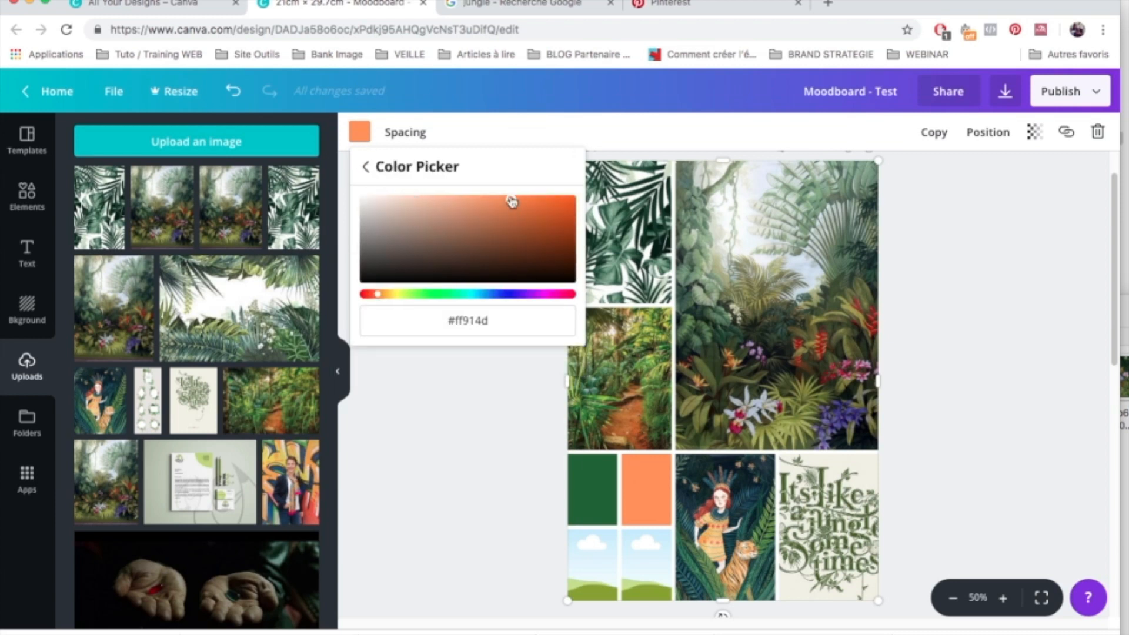
left_click_drag(511, 201, 542, 213)
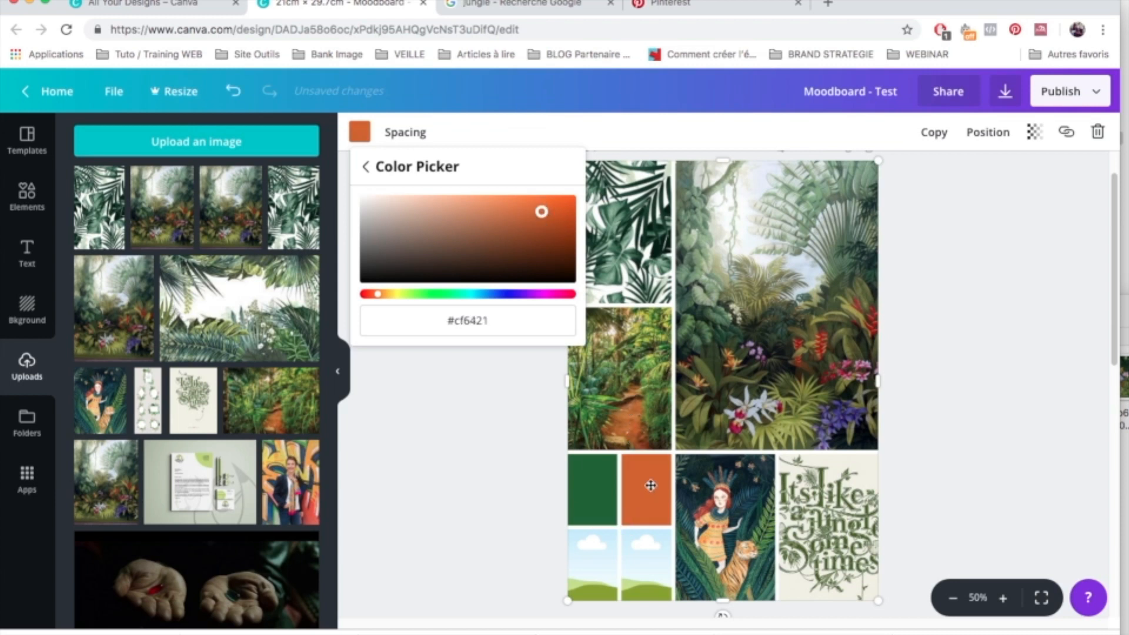
left_click(515, 428)
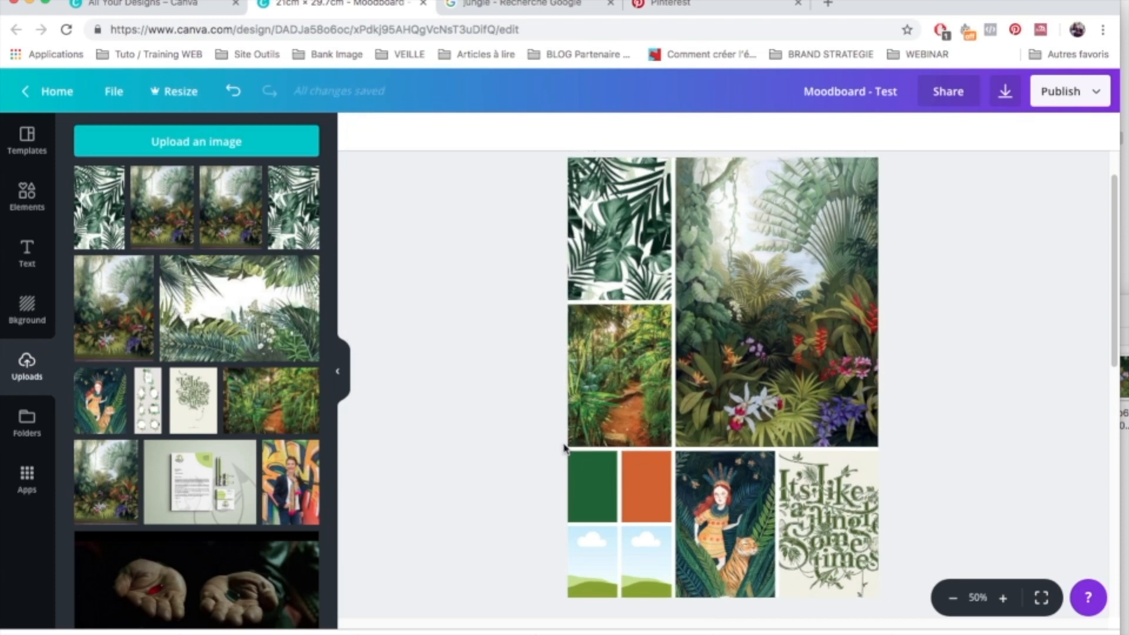
Fill the lower-left of the four small grid cells with the custom mustard yellow #e6c335.
scroll(578, 448, "down", 3)
scroll(598, 445, "up", 1)
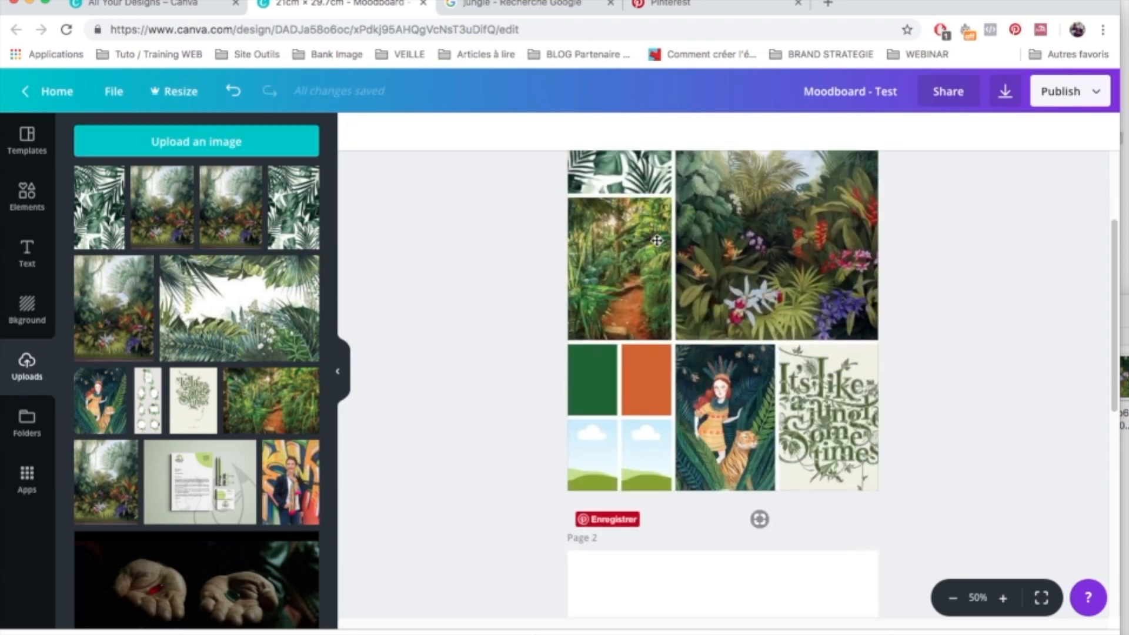
left_click(594, 472)
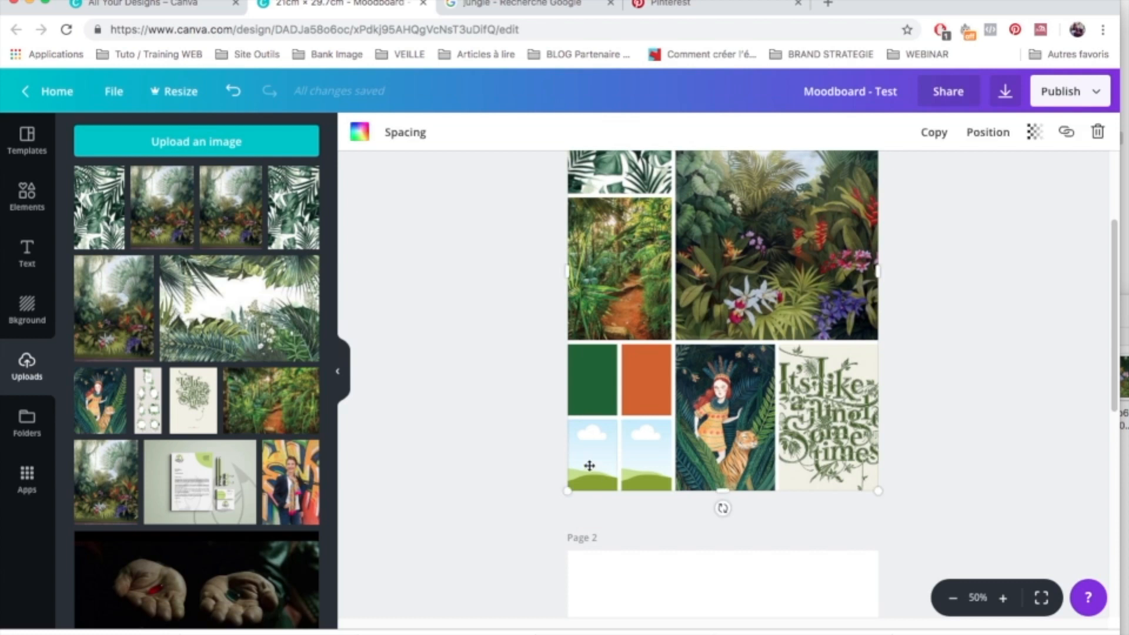
left_click(359, 131)
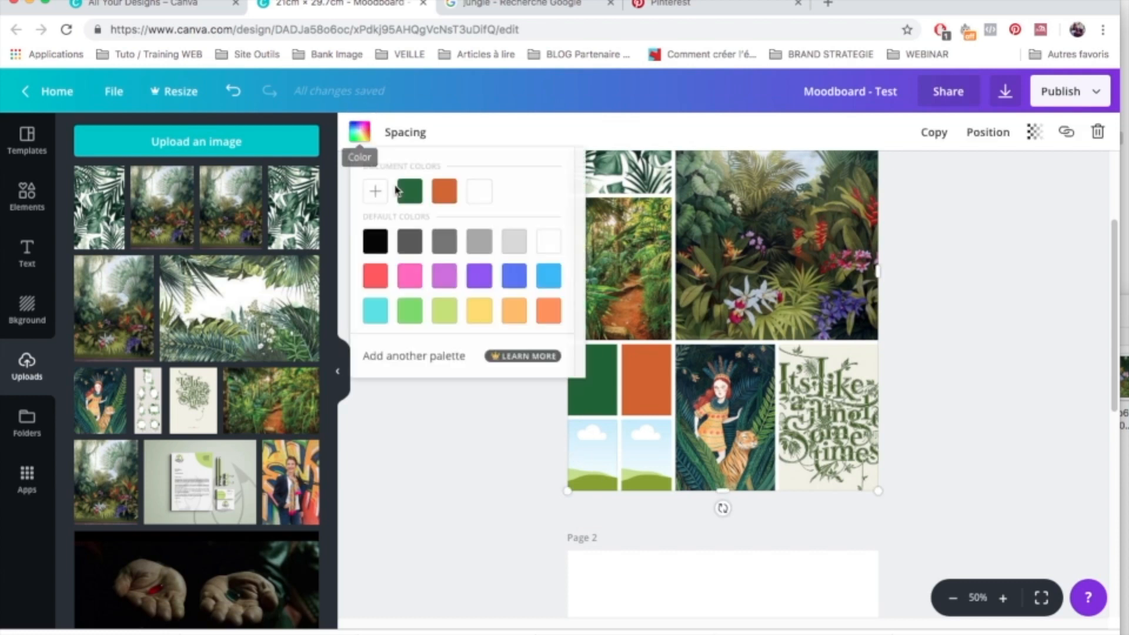
left_click(476, 311)
left_click(379, 196)
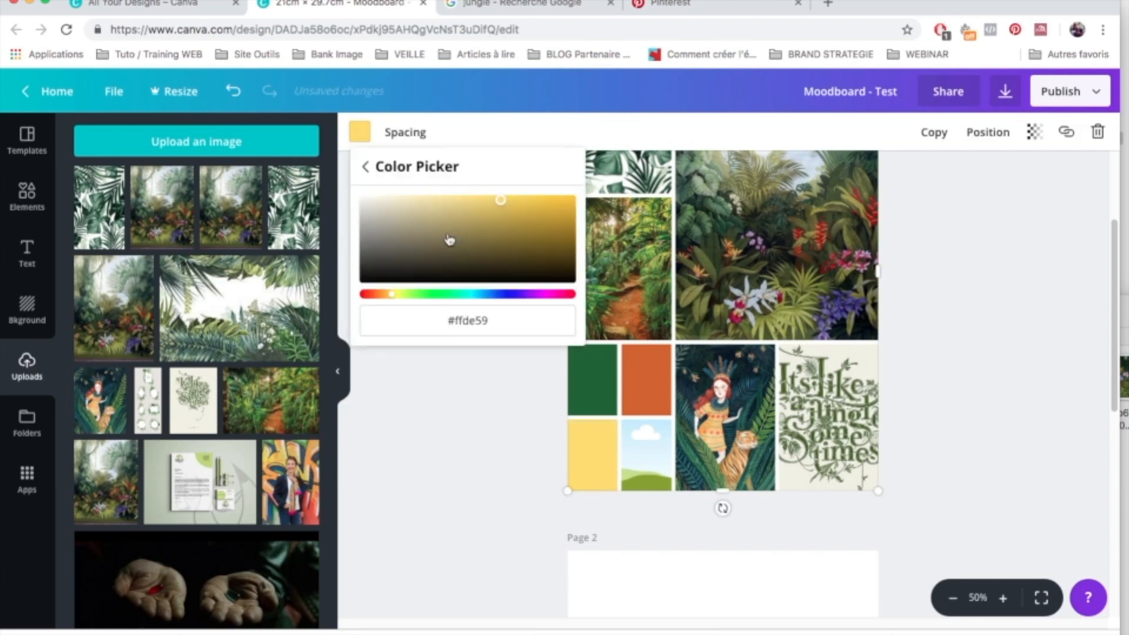
left_click_drag(499, 197, 525, 204)
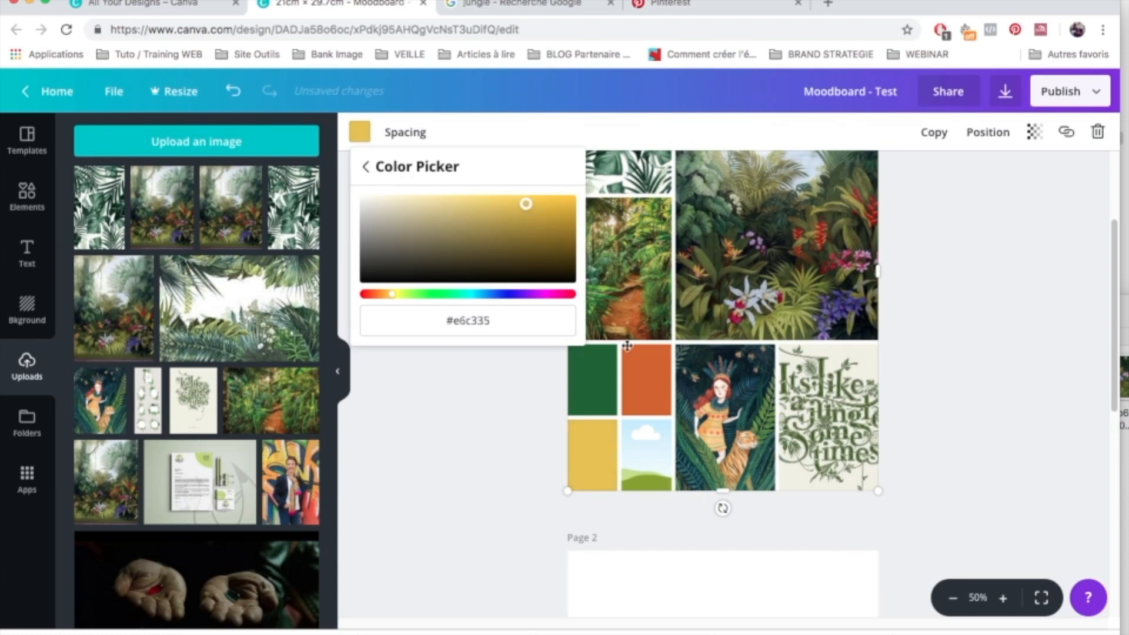
left_click(524, 479)
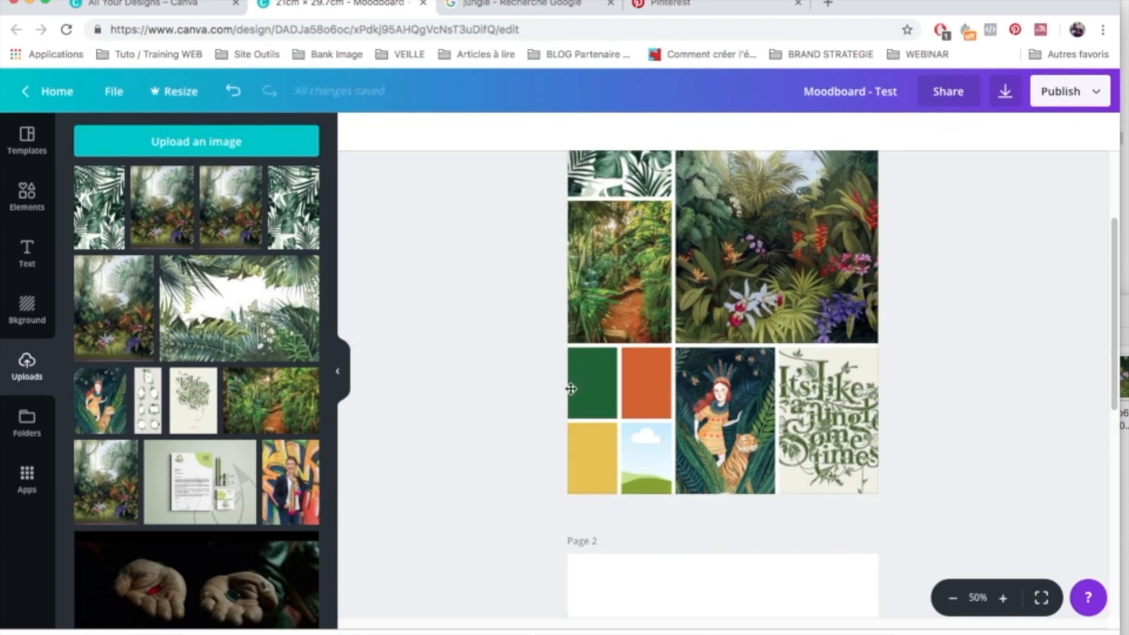
Fill the lower-right of the four small grid cells with the custom dark purple #21113b.
scroll(571, 388, "up", 1)
scroll(568, 494, "up", 1)
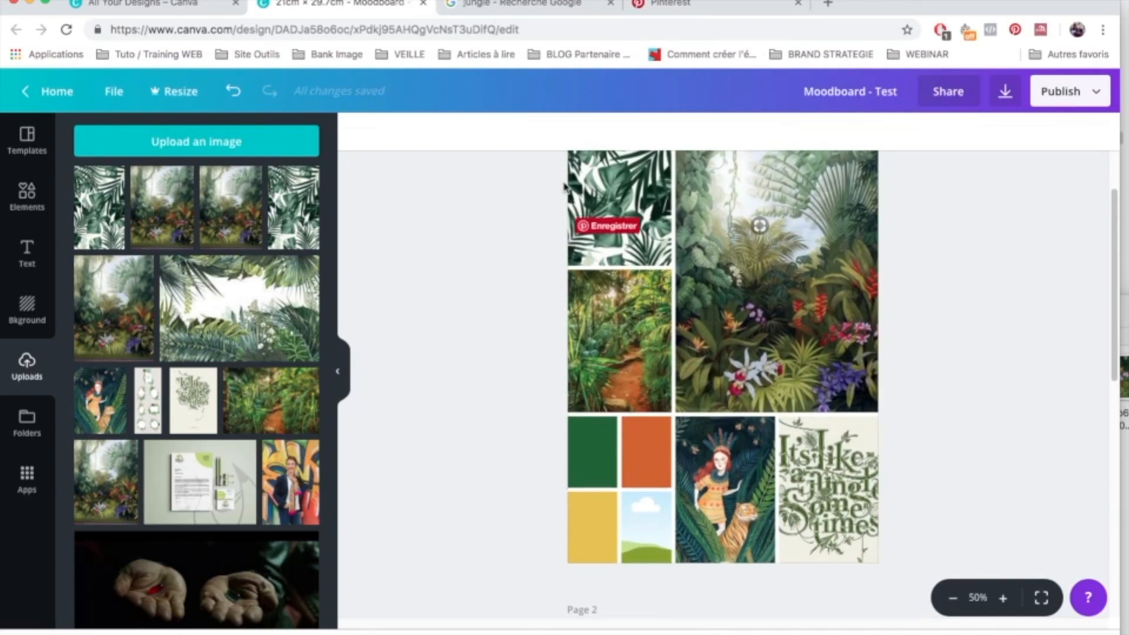
scroll(530, 329, "up", 1)
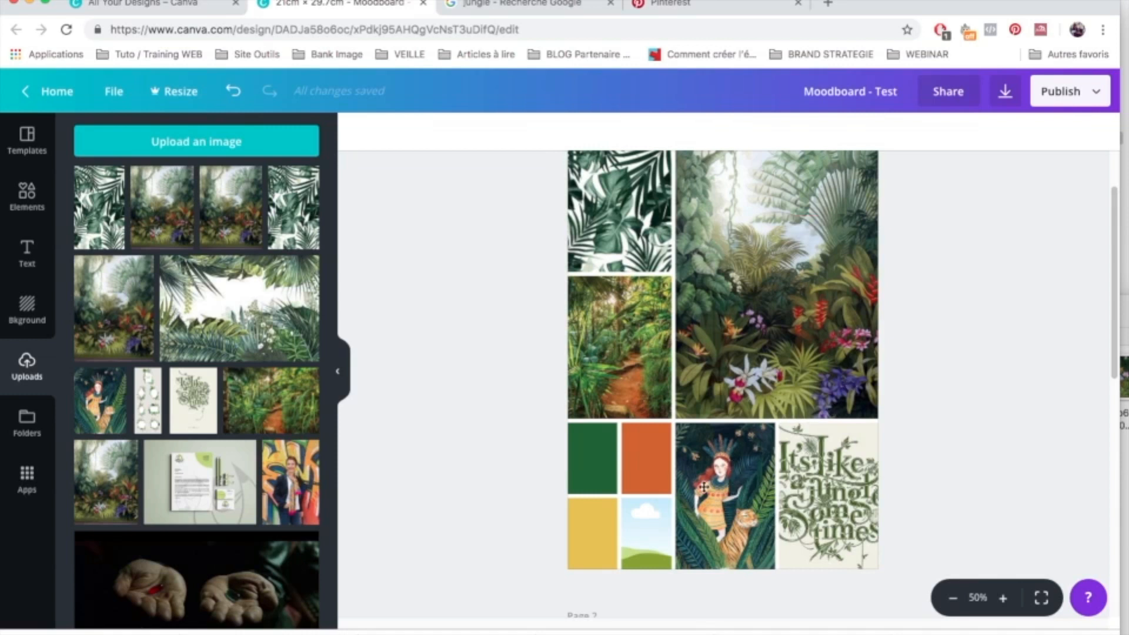
left_click(652, 534)
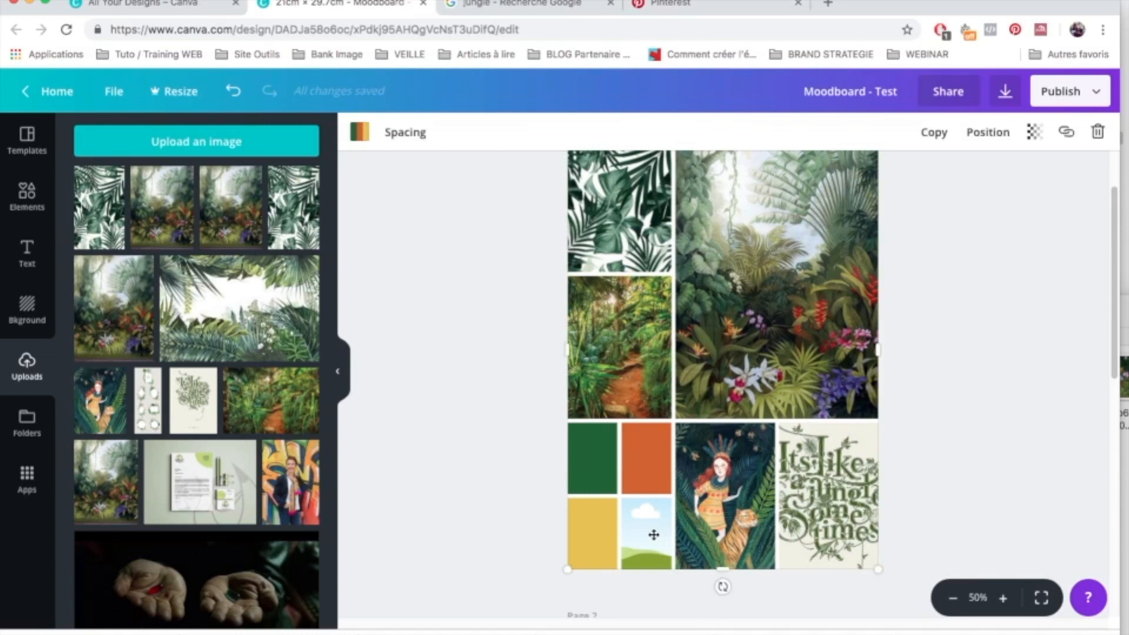
left_click(359, 132)
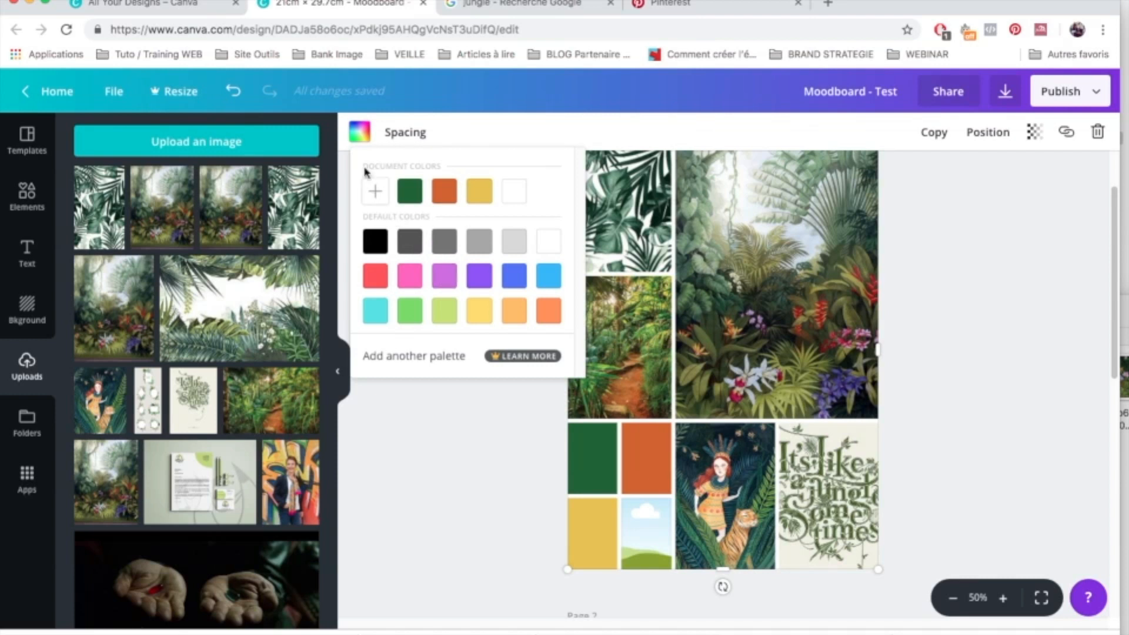
left_click(375, 189)
left_click(501, 295)
left_click_drag(501, 295, 516, 295)
left_click_drag(514, 239, 514, 263)
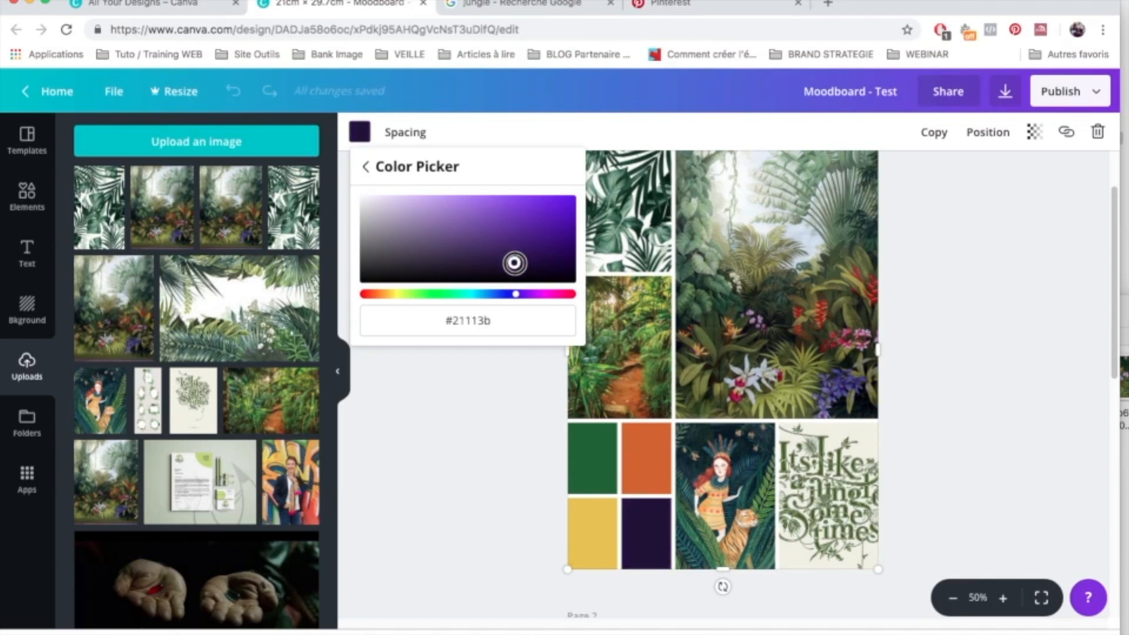
left_click(493, 380)
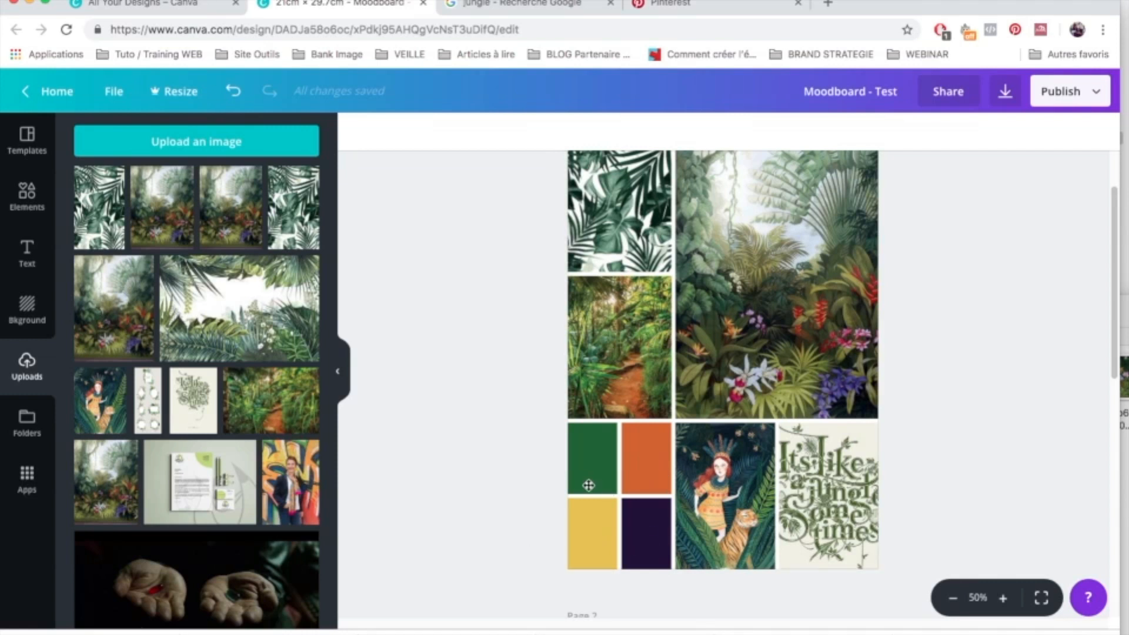
Start downloading the moodboard and set its file type to JPG.
scroll(445, 493, "up", 1)
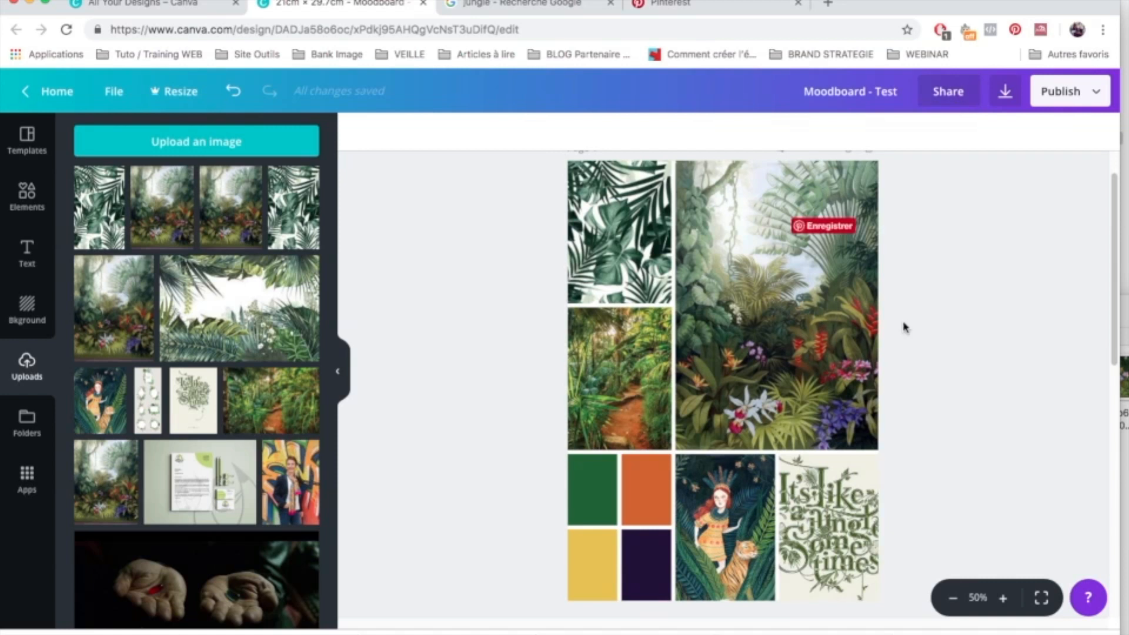
left_click(1005, 94)
left_click_drag(981, 2, 987, 3)
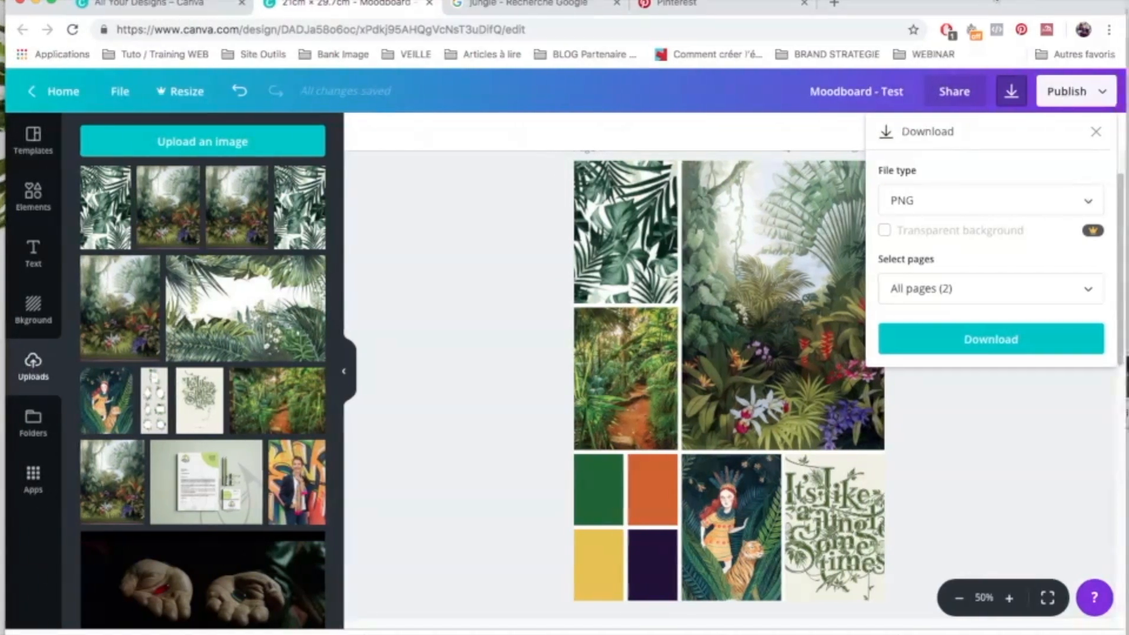
left_click(908, 203)
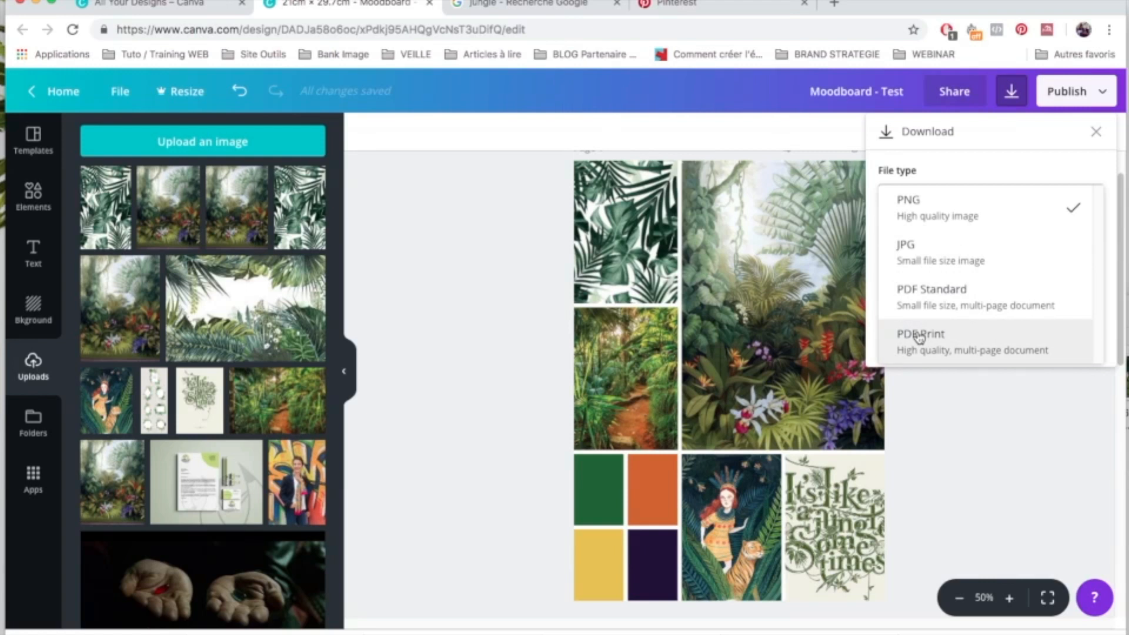
left_click(913, 257)
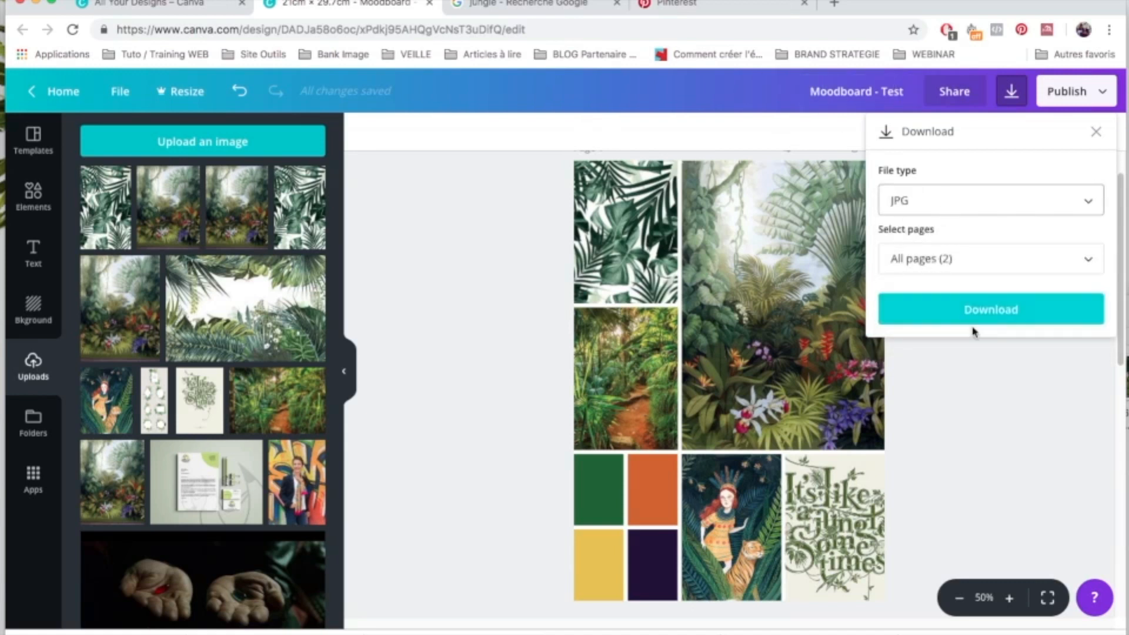
Limit the download to page 1, download the file and dismiss the Canva for Work trial offer.
left_click(968, 257)
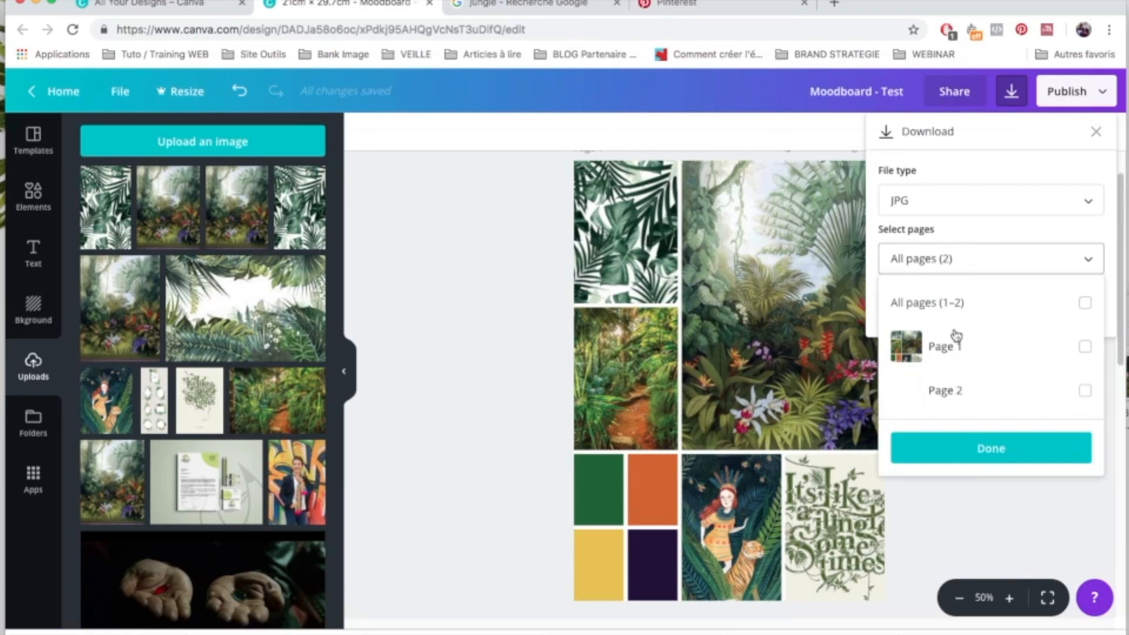
left_click(1085, 347)
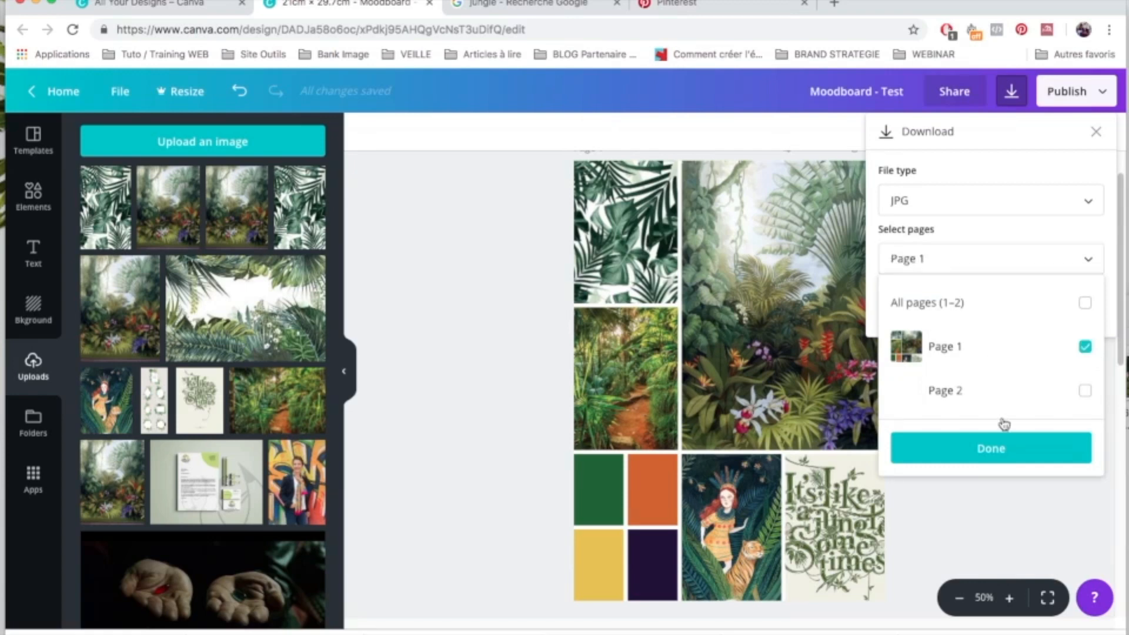
left_click(960, 447)
left_click(981, 316)
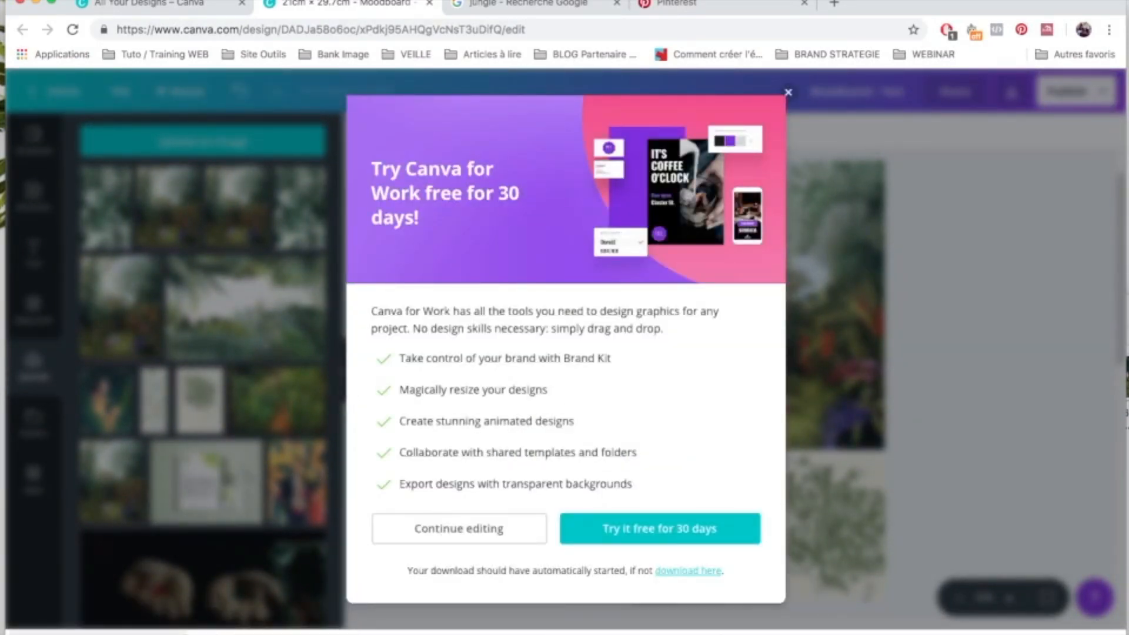
left_click(789, 96)
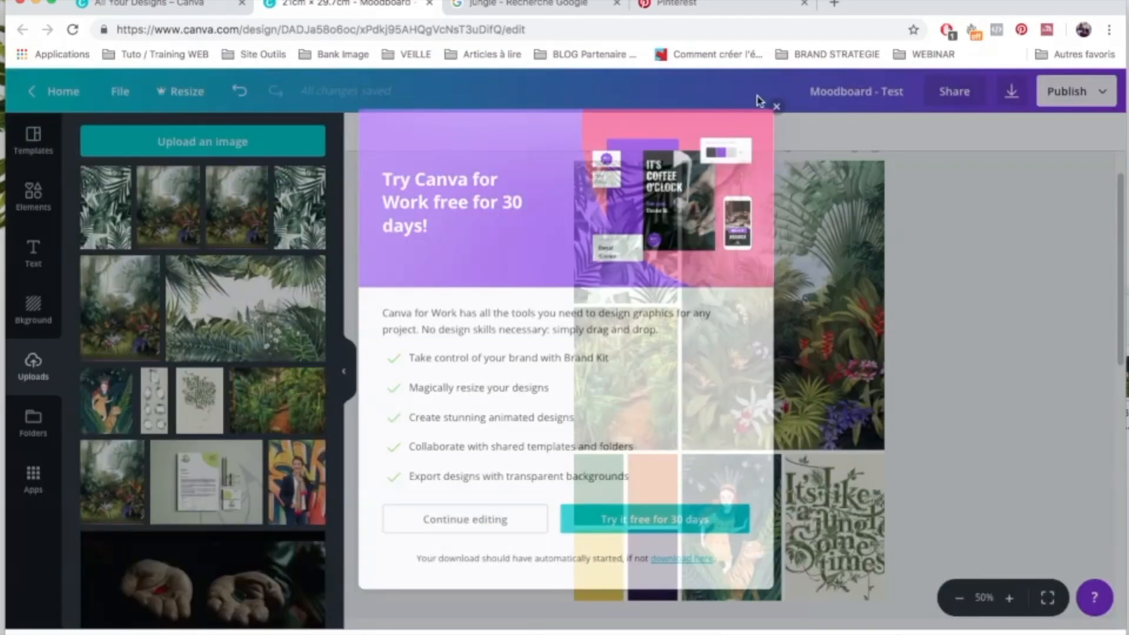